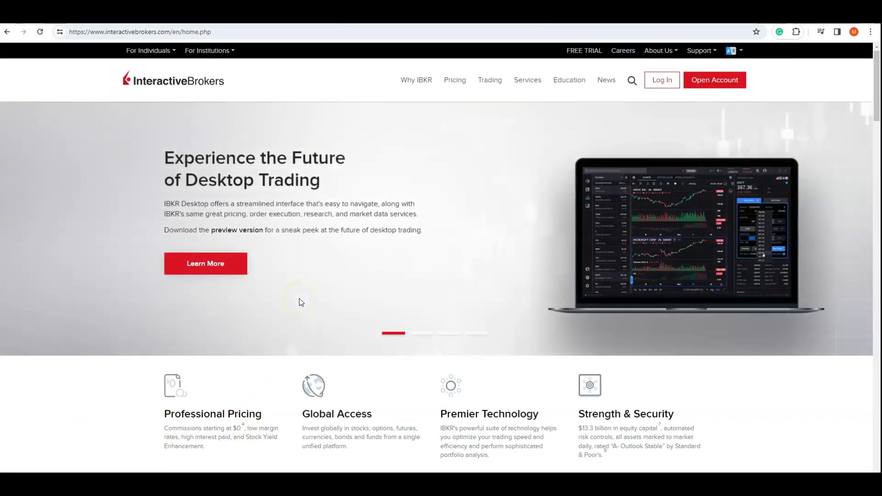
- From the Open Account menu, choose Start Application to begin a new account
click(701, 84)
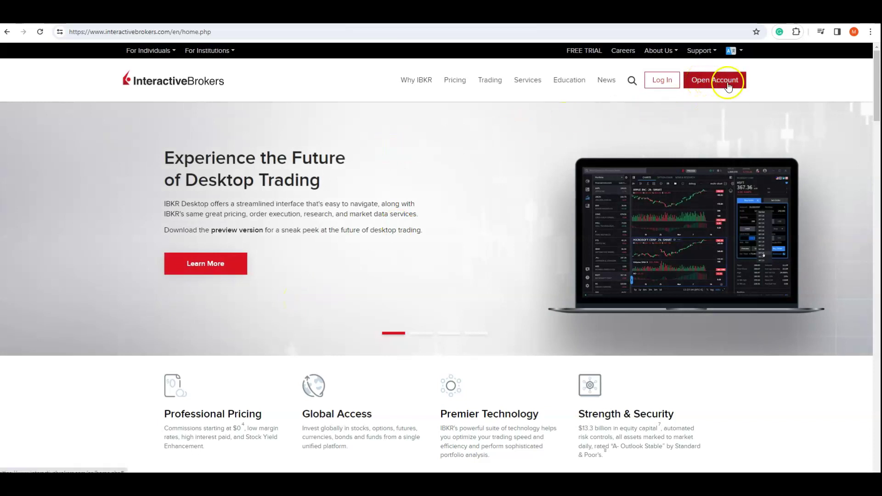
click(709, 83)
click(701, 111)
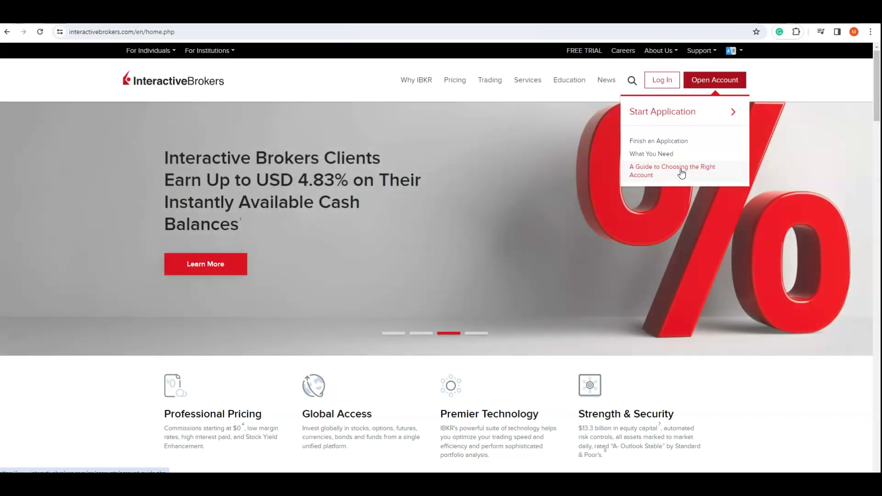
click(690, 112)
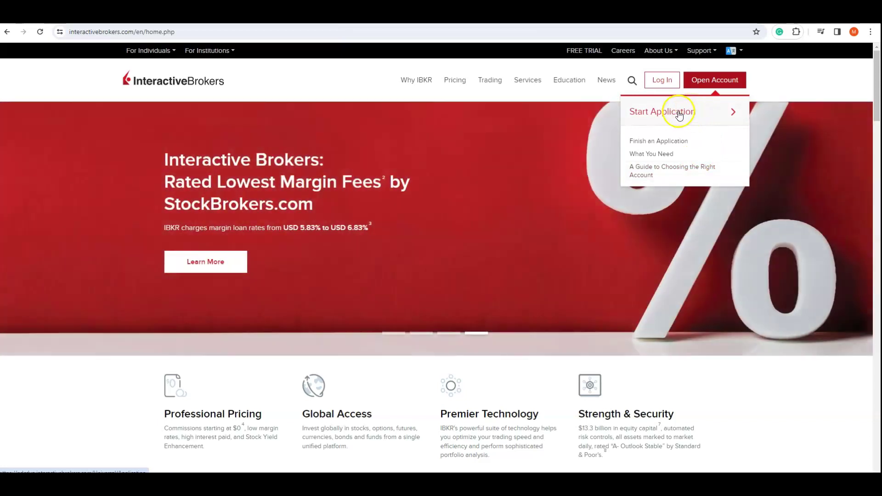
click(678, 113)
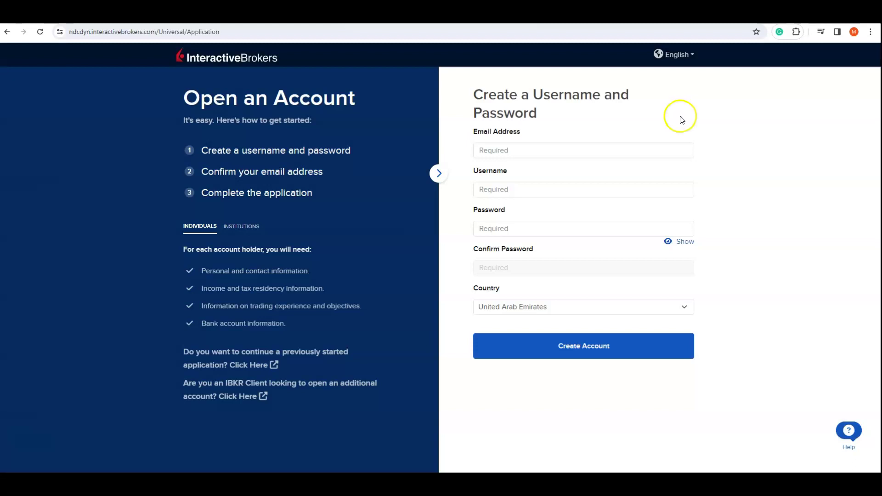
- Enter the email address, username, password and password confirmation in the sign-up form
click(479, 152)
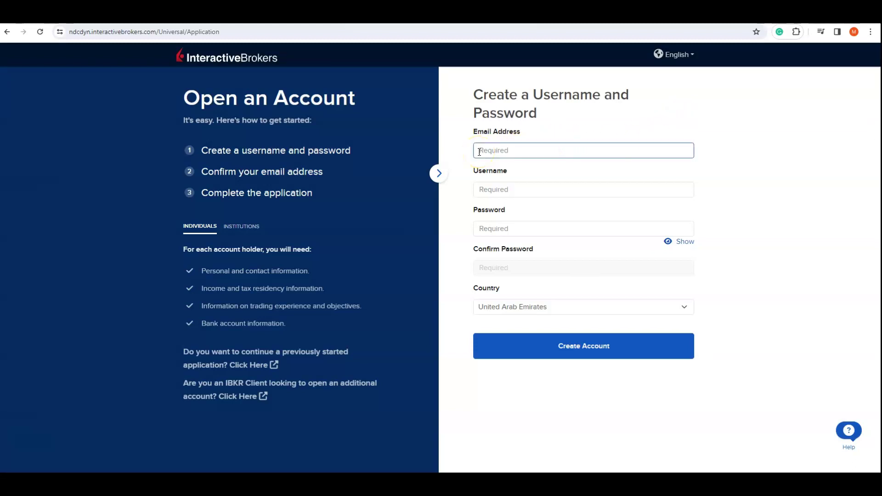
click(492, 150)
click(491, 195)
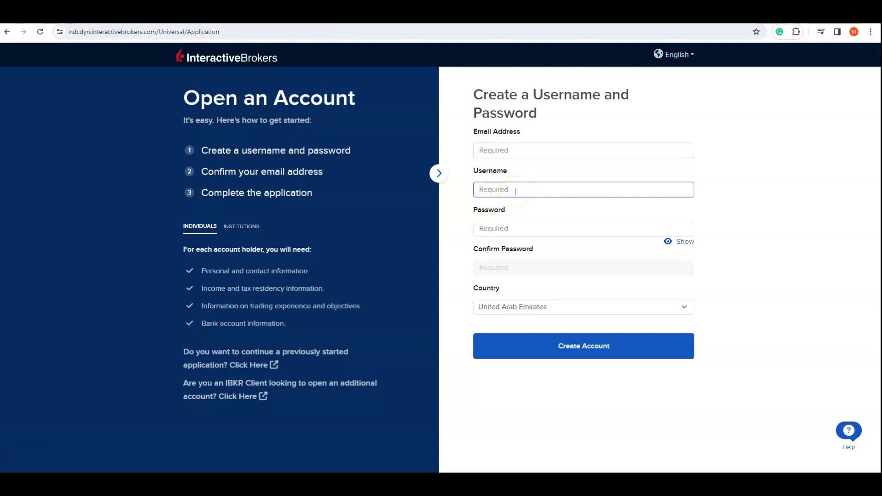
click(525, 228)
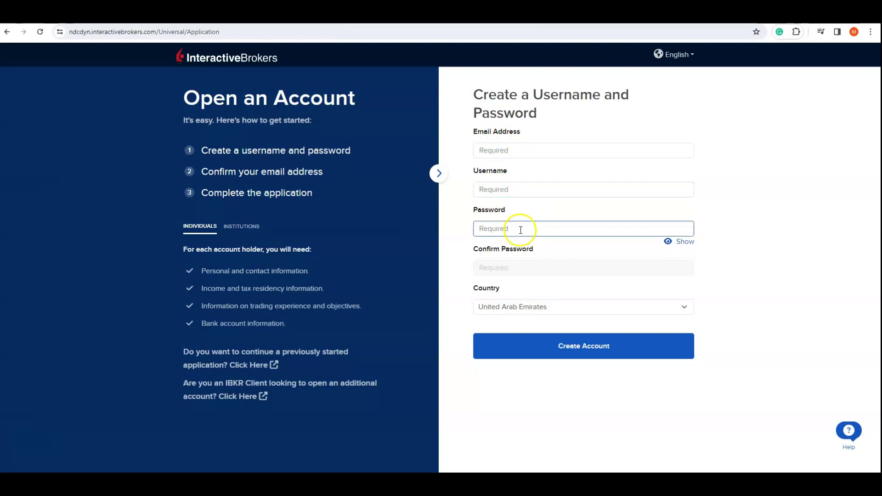
click(525, 272)
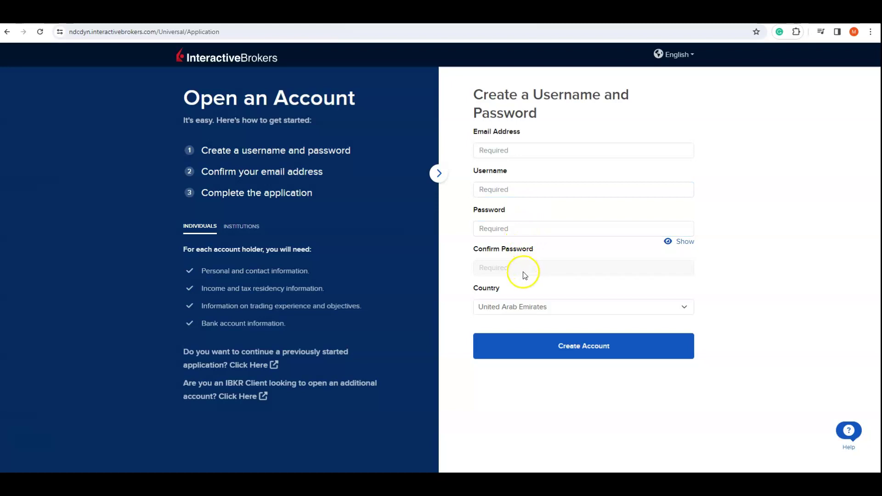
- Pick the country from the dropdown and create the account
click(504, 307)
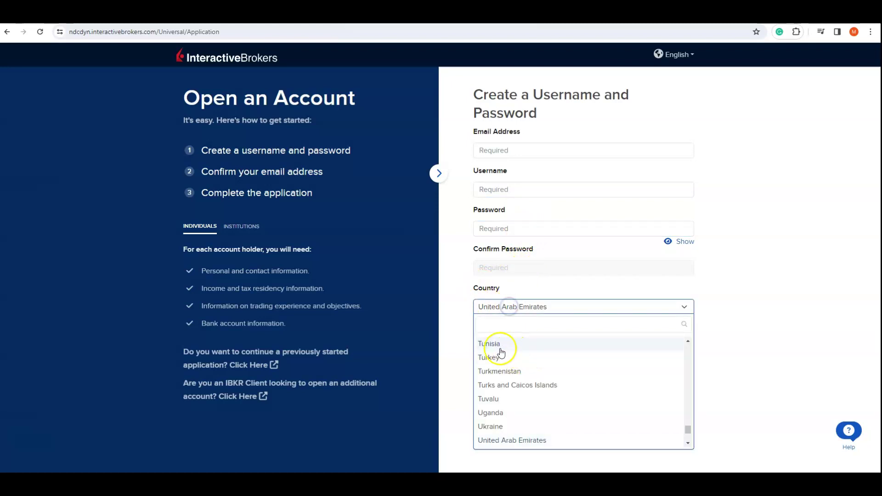
scroll(527, 421, down, 4)
scroll(527, 420, up, 20)
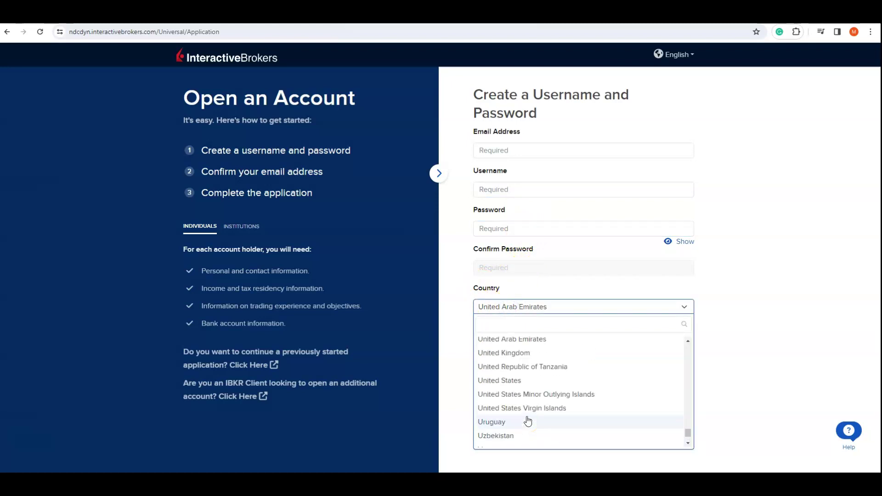
scroll(527, 421, down, 8)
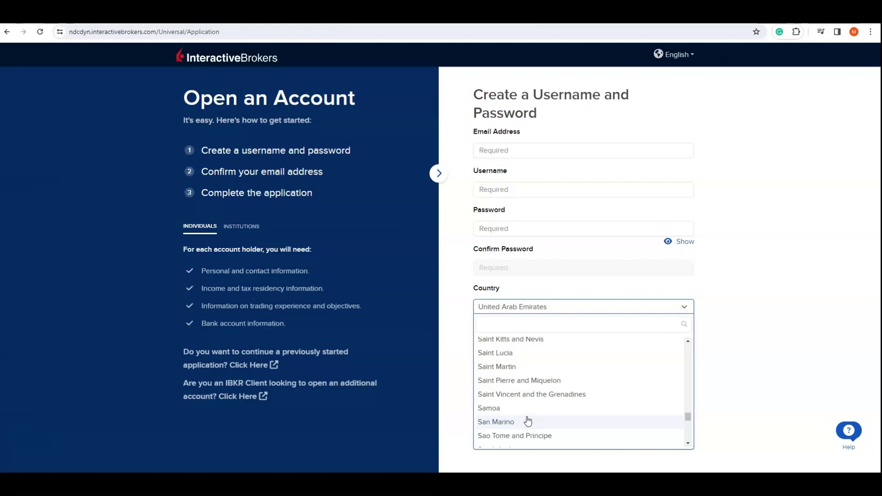
click(403, 404)
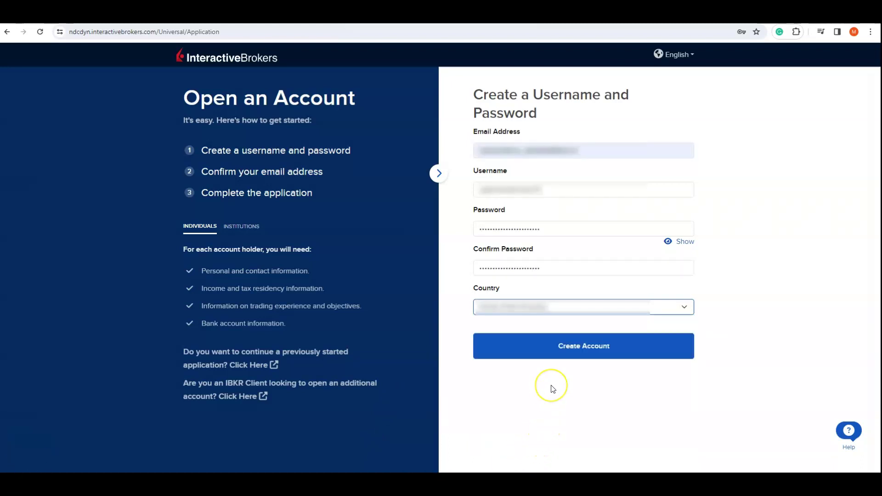
click(568, 349)
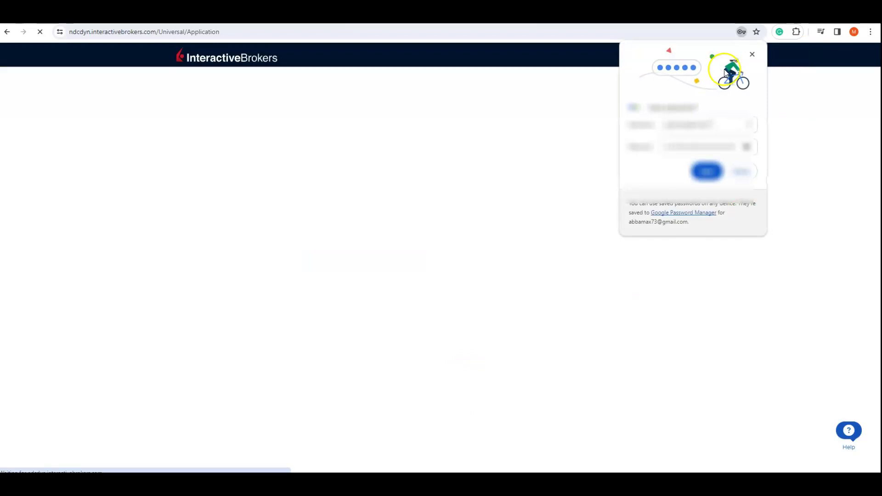
- Dismiss the save-password prompt and confirm the email address from the verification banner
click(752, 54)
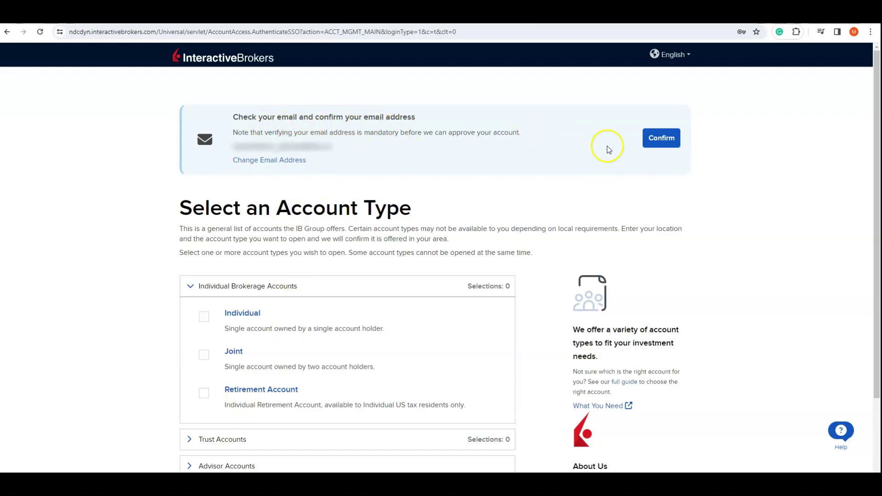
click(670, 144)
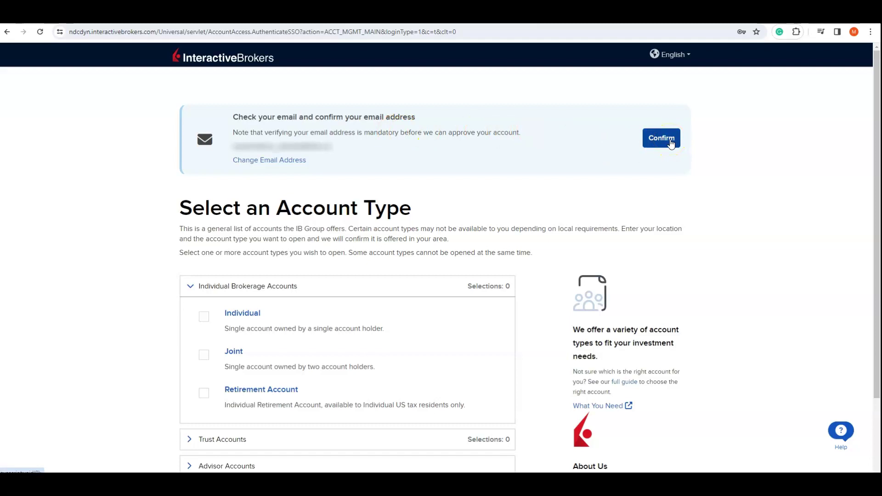
click(670, 143)
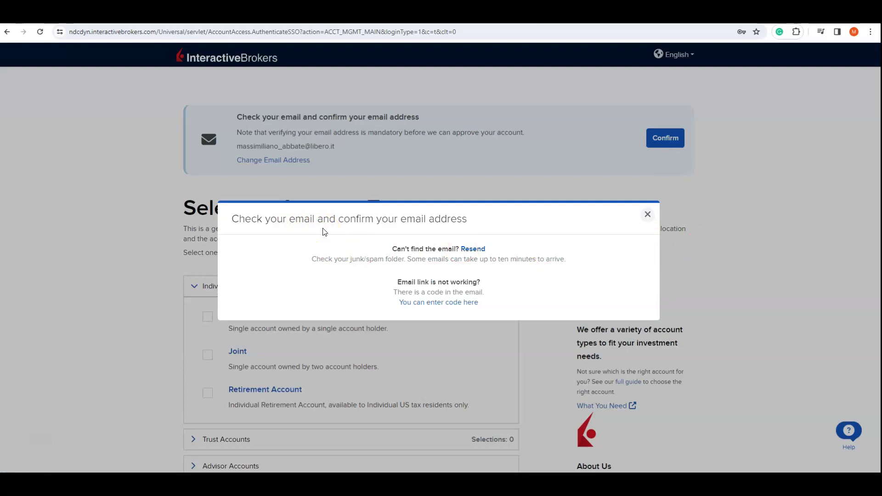
click(519, 273)
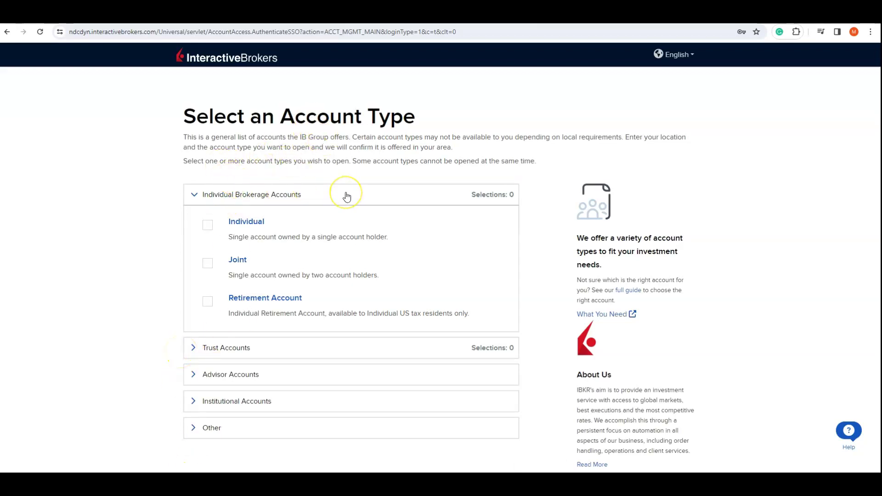
- Select the Individual brokerage account type and start the application
click(207, 224)
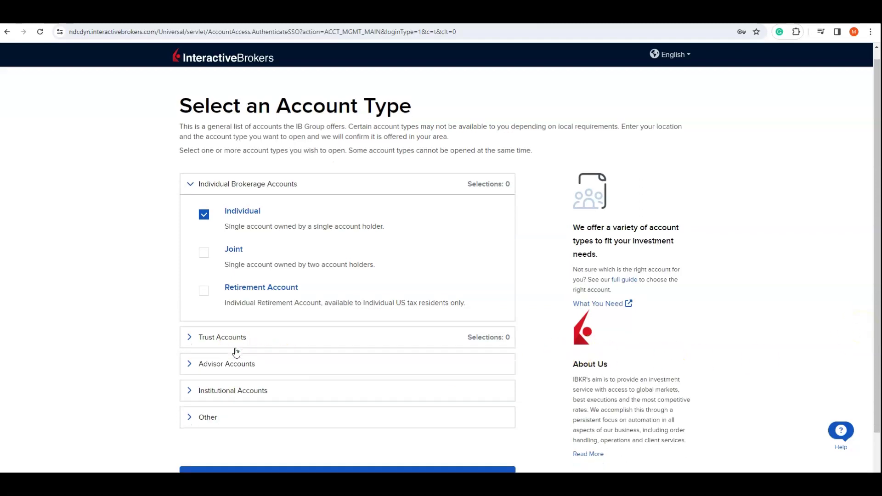
scroll(235, 351, down, 1)
click(223, 293)
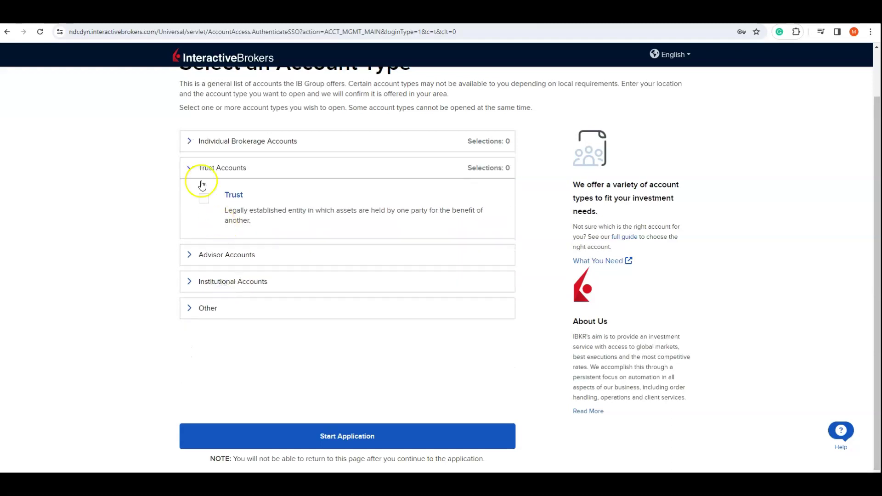
click(204, 252)
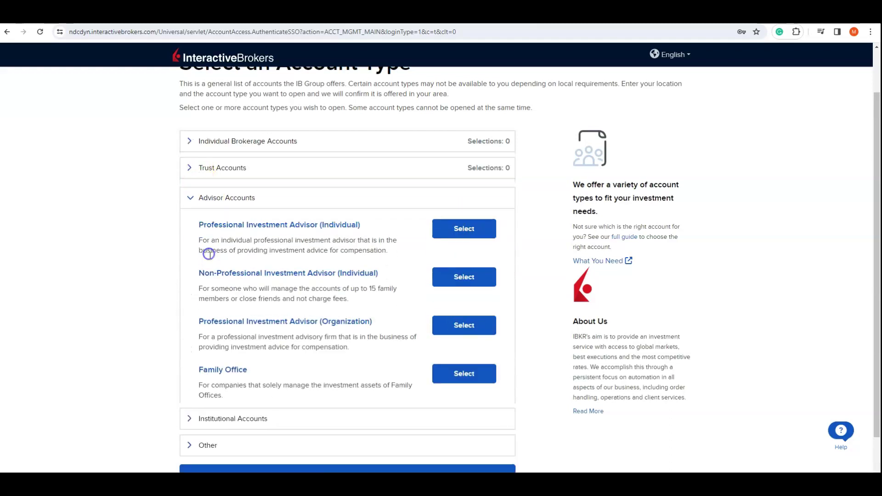
click(191, 195)
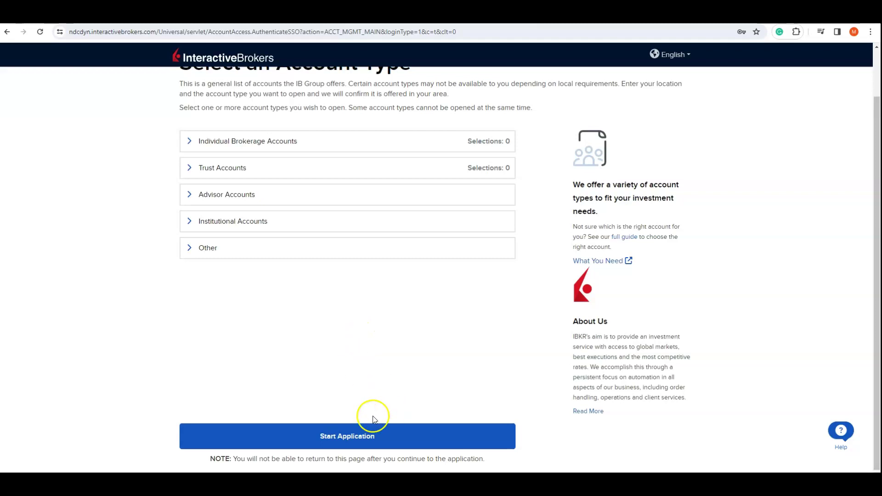
click(352, 438)
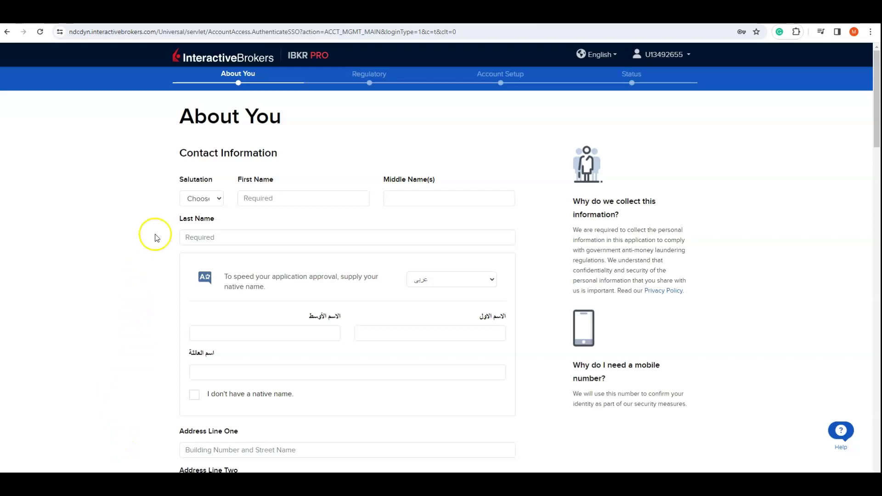
- Review the About You page and continue to the Regulatory trading account step
scroll(131, 287, down, 14)
scroll(132, 288, down, 18)
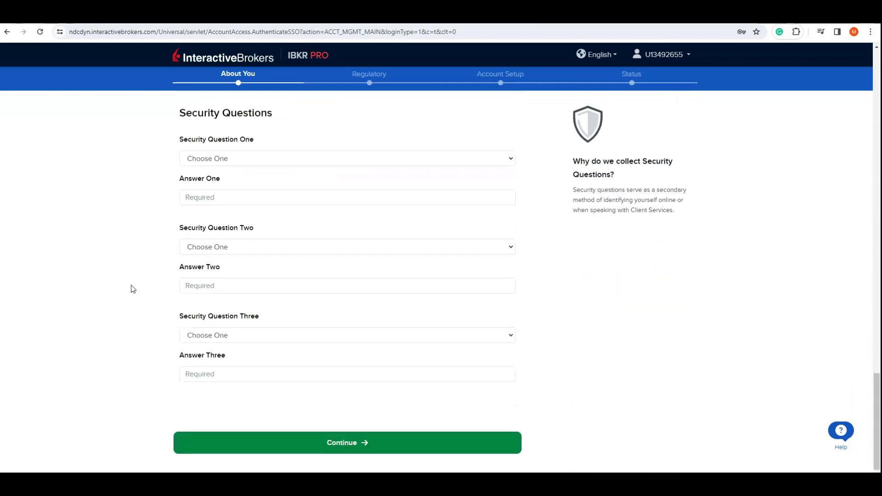
scroll(103, 351, up, 9)
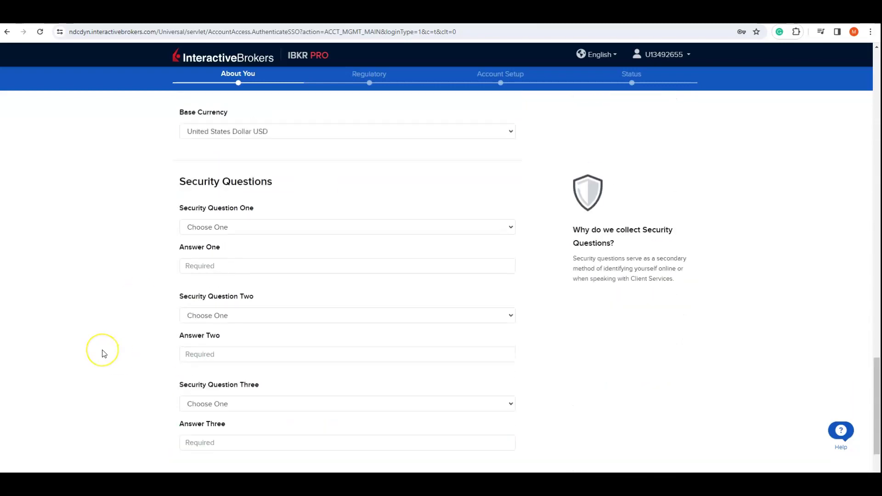
scroll(103, 353, up, 20)
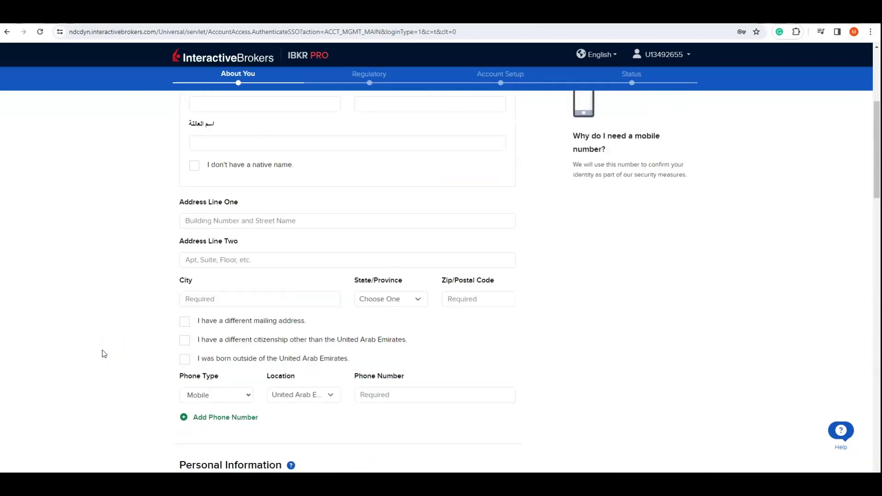
scroll(104, 354, up, 2)
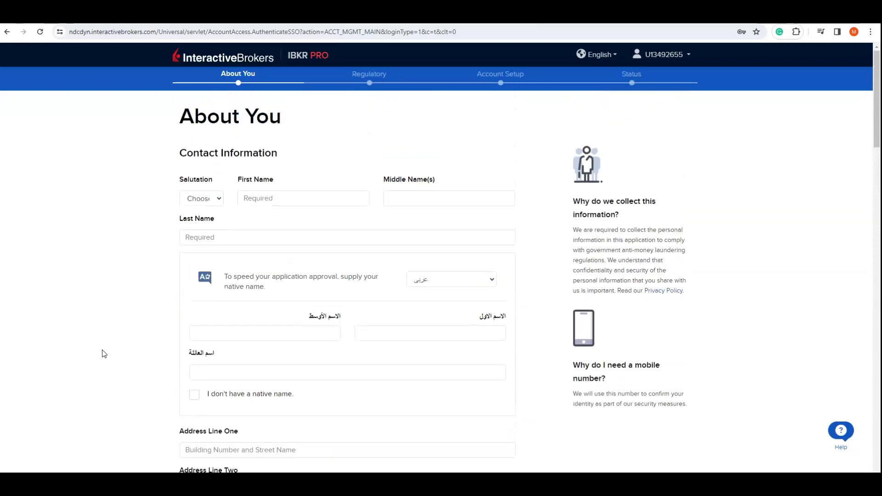
click(37, 427)
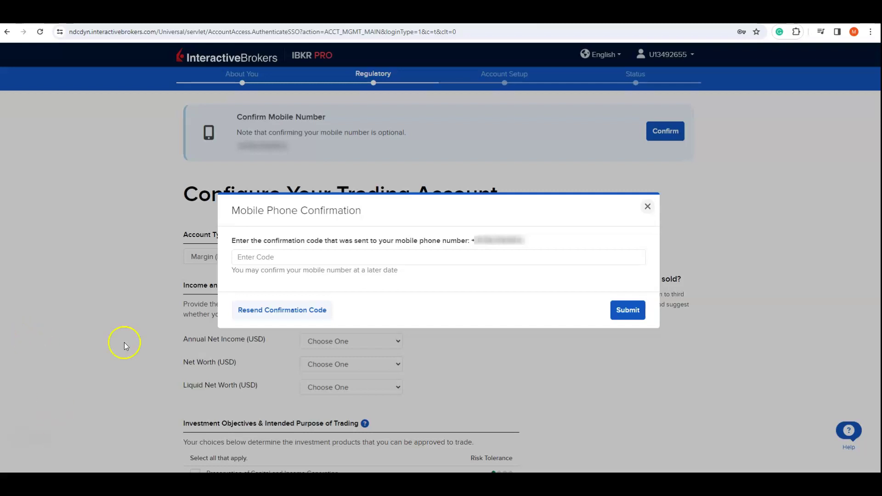
- Enter the SMS confirmation code, submit it, and dismiss the phone-confirmed message
click(248, 257)
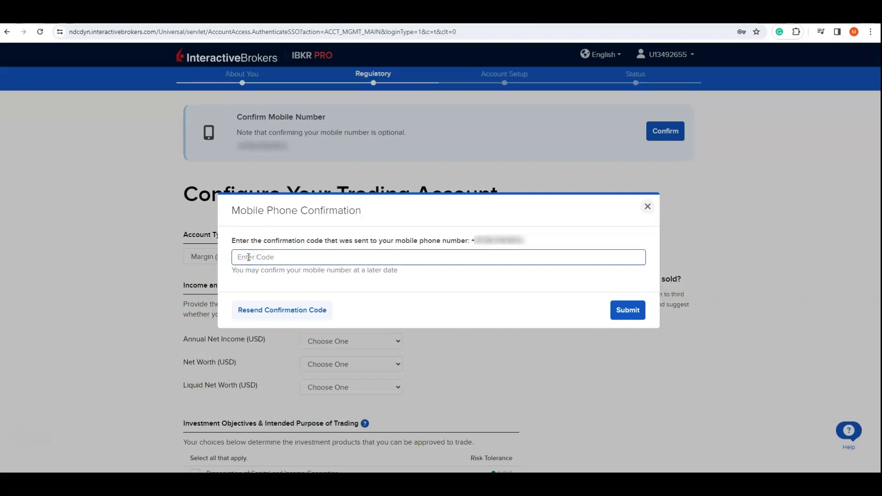
click(55, 441)
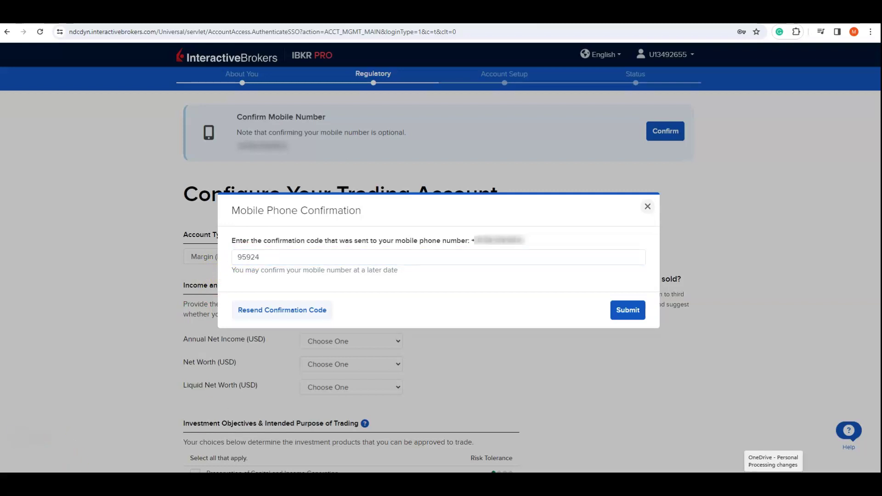
click(352, 258)
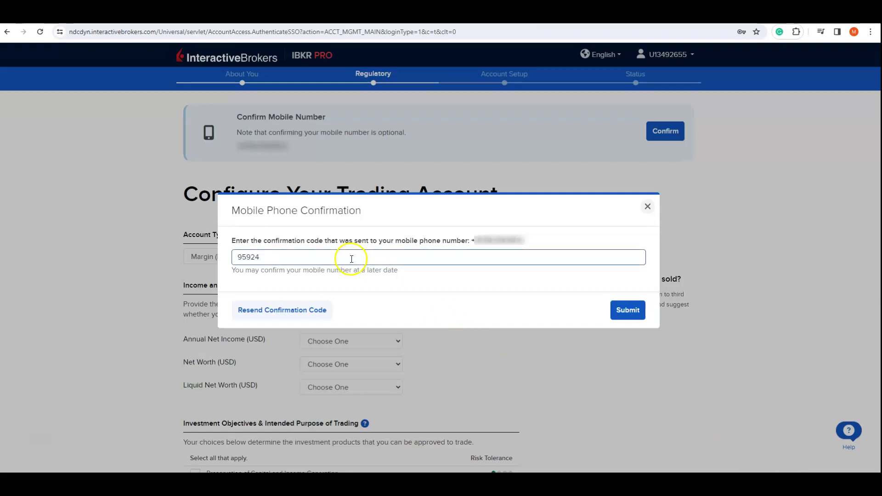
click(256, 316)
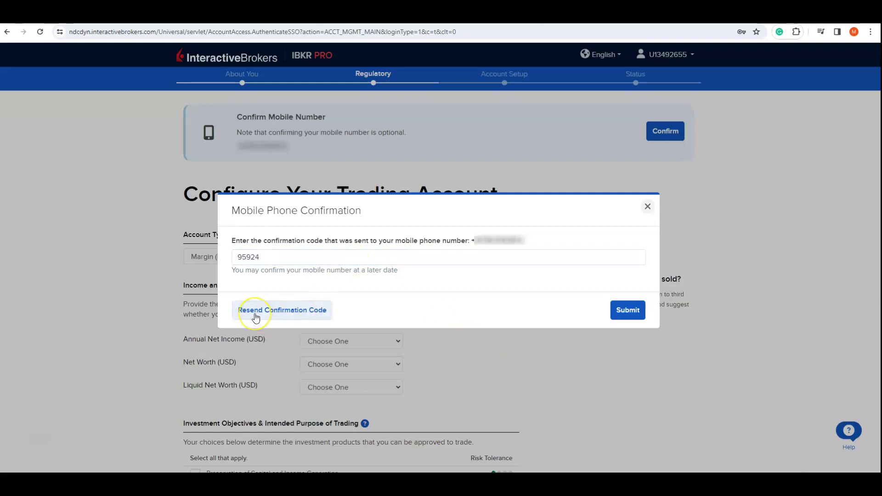
click(269, 313)
click(257, 260)
click(612, 306)
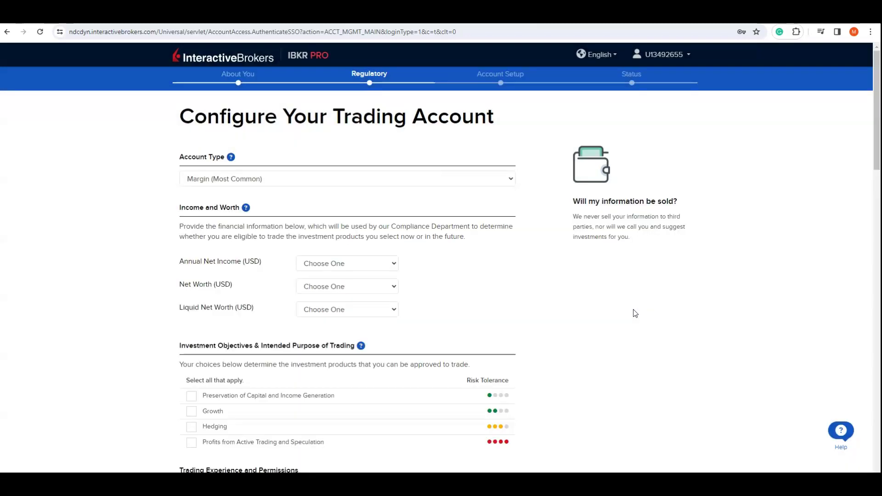
click(630, 316)
mouse_move(231, 162)
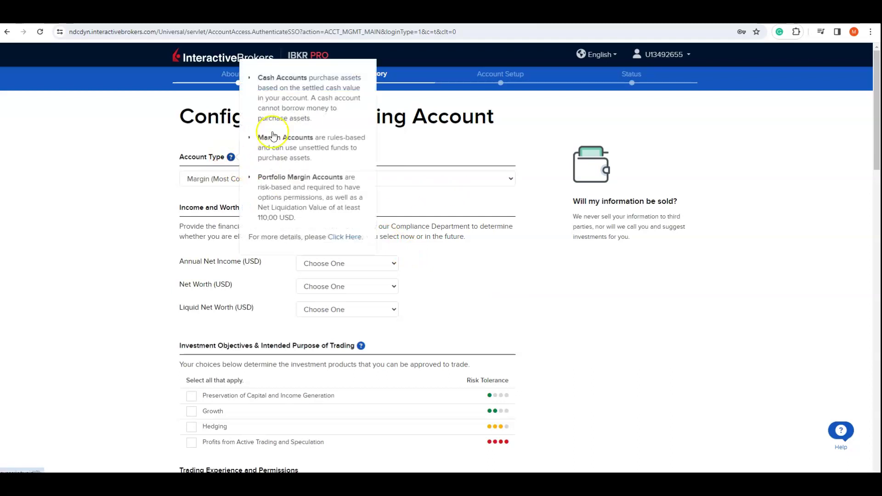
- Keep Margin (Most Common) and tick Growth, Hedging, and Profits from Active Trading and Speculation
click(353, 167)
click(427, 179)
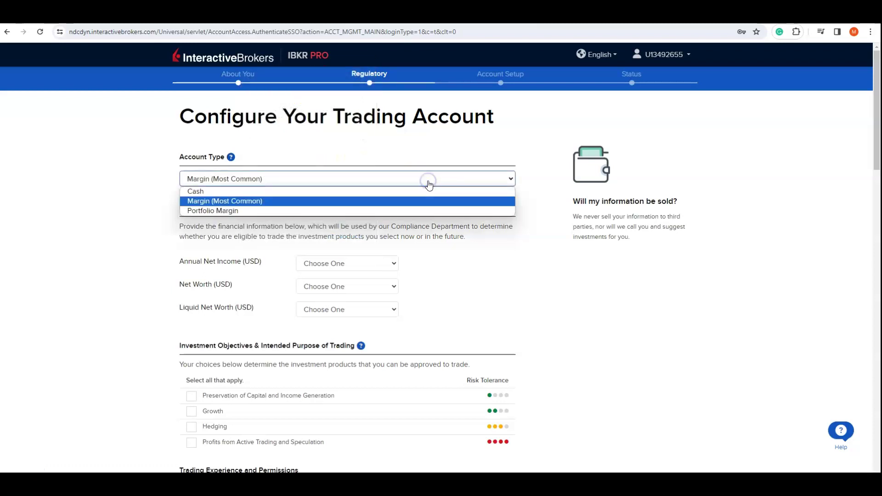
click(270, 178)
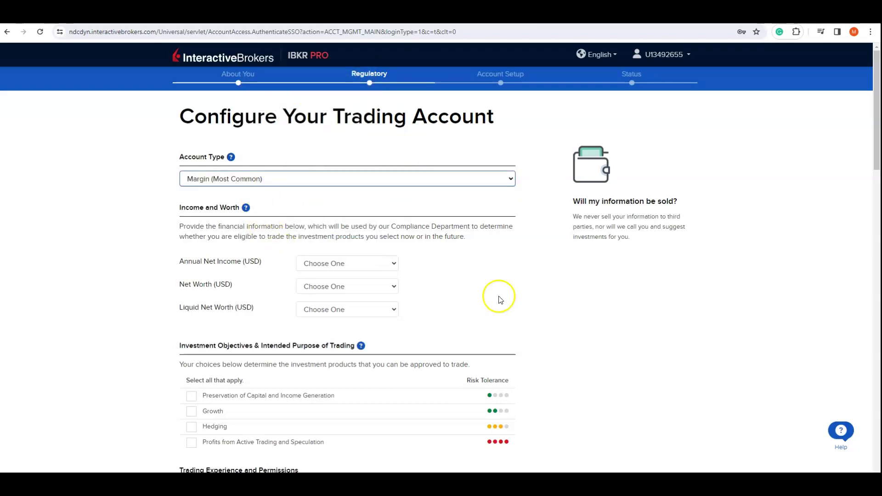
scroll(501, 296, down, 1)
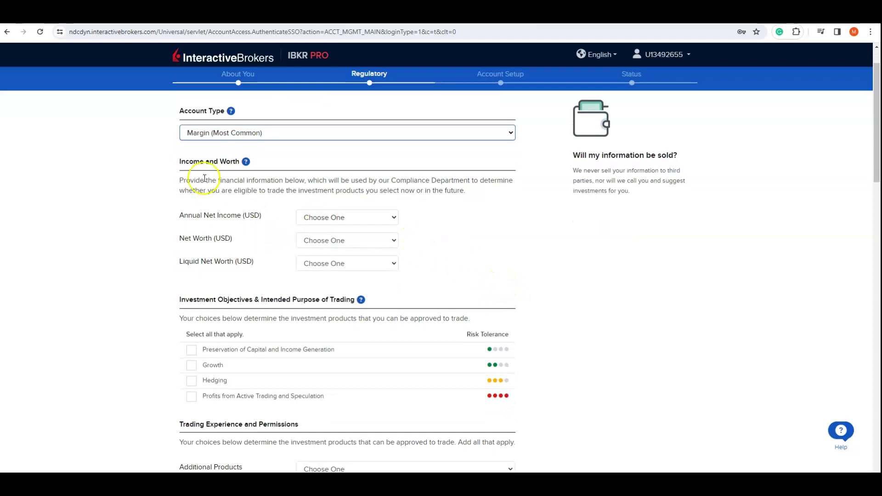
scroll(223, 173, down, 2)
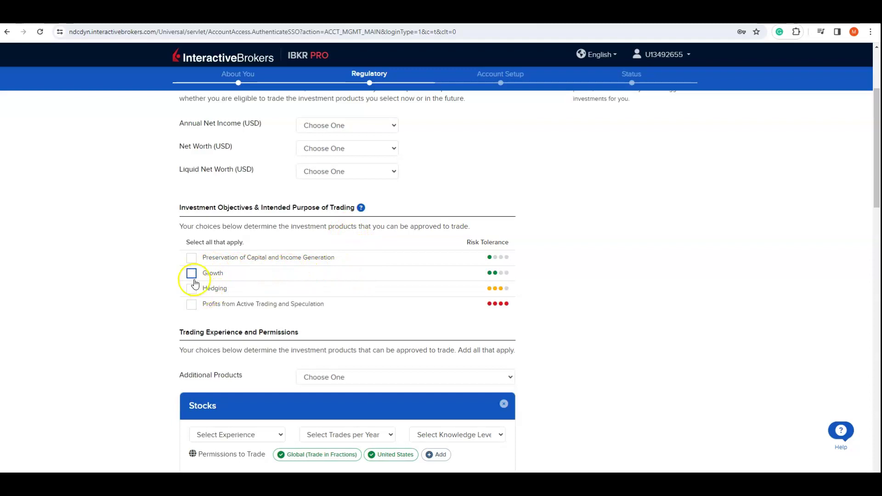
click(191, 304)
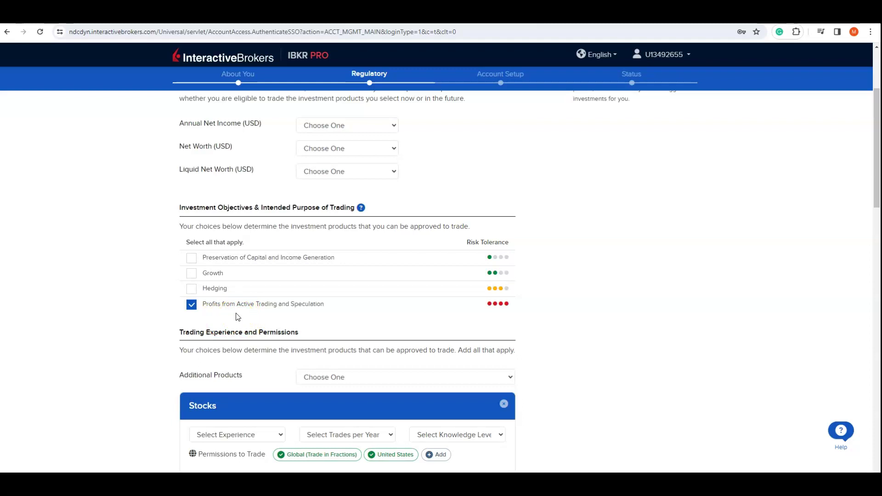
click(191, 273)
click(191, 288)
scroll(624, 340, down, 2)
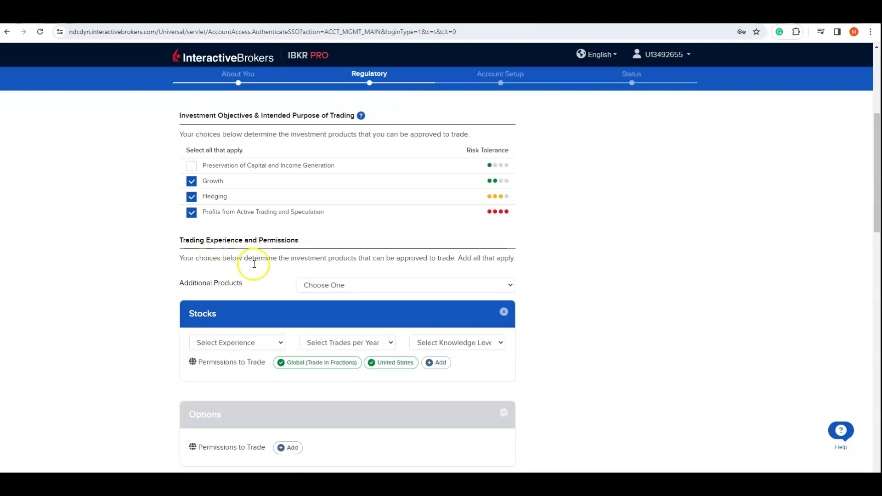
- Add the United States market permission for Options and save it
scroll(241, 254, down, 2)
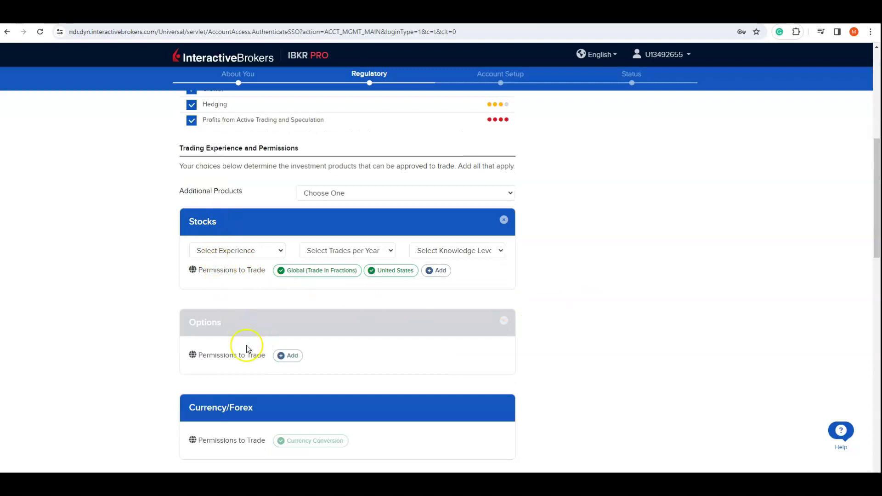
drag(191, 322, 218, 328)
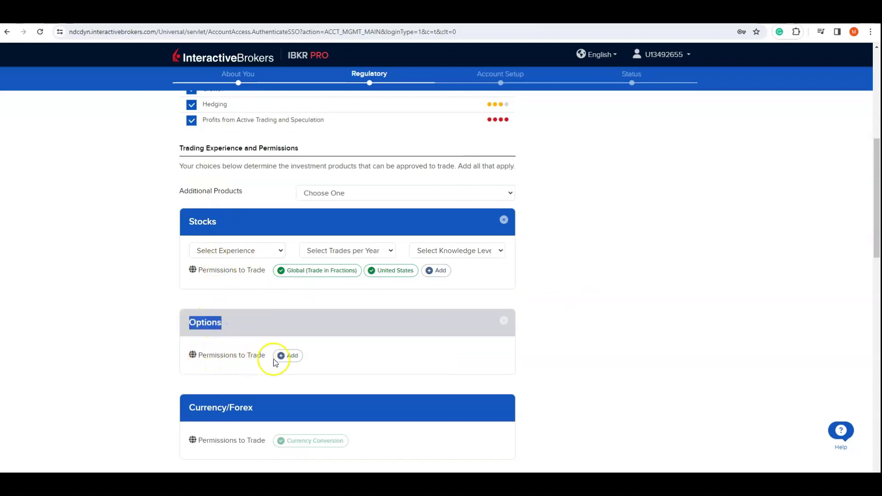
click(290, 355)
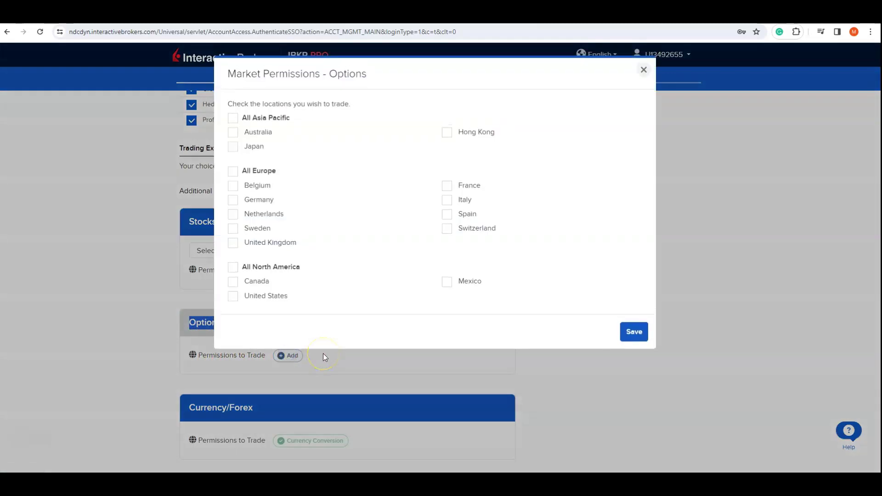
click(244, 296)
click(633, 331)
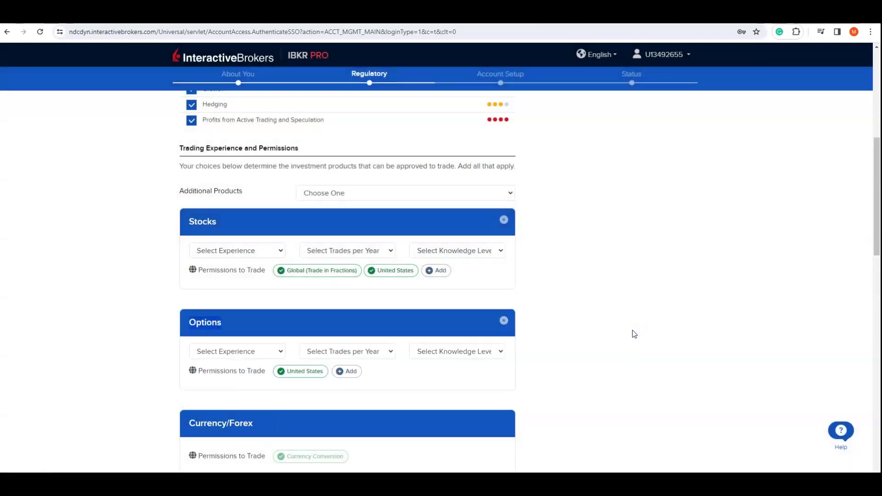
click(263, 257)
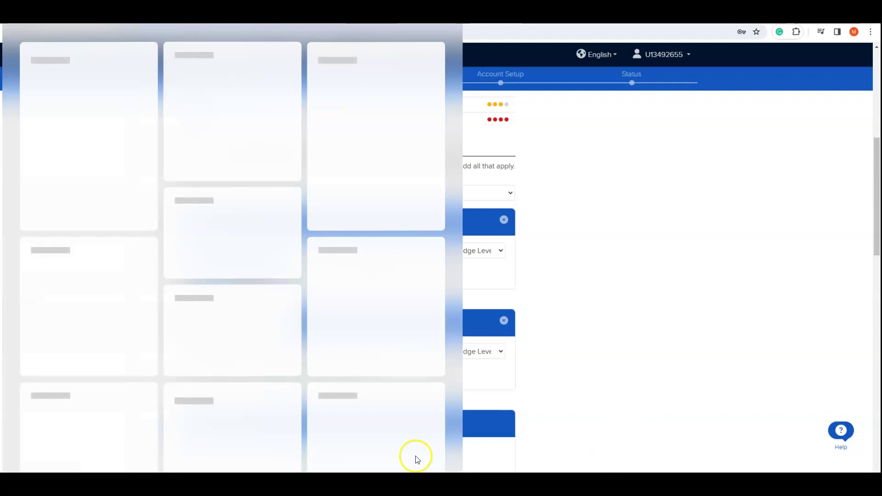
click(55, 437)
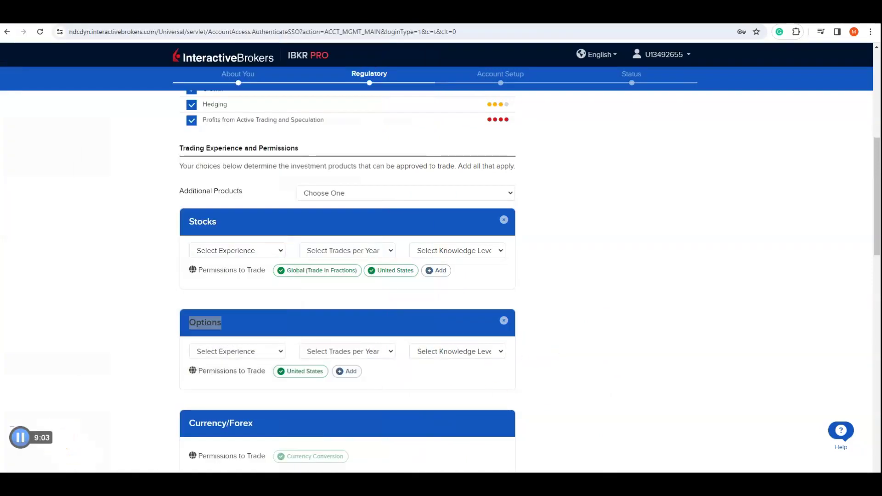
- Set Stocks to over 10 years' experience, 51-100 trades per year and Extensive Knowledge
click(274, 252)
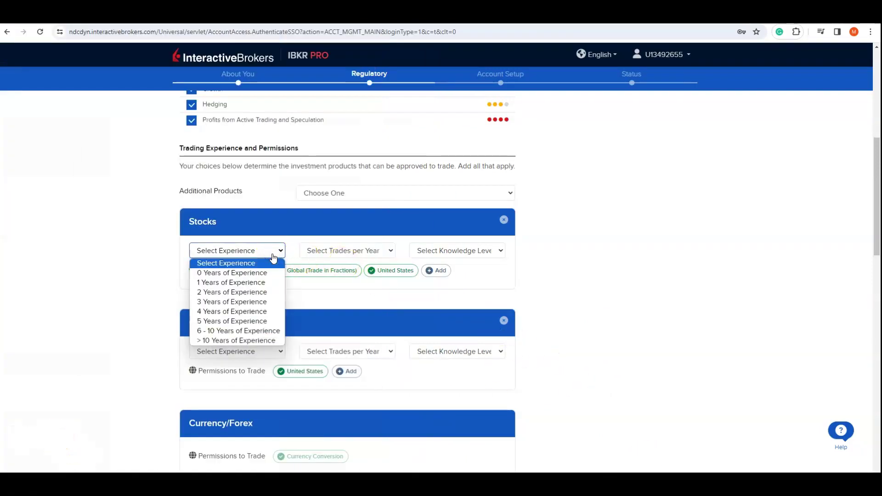
click(271, 282)
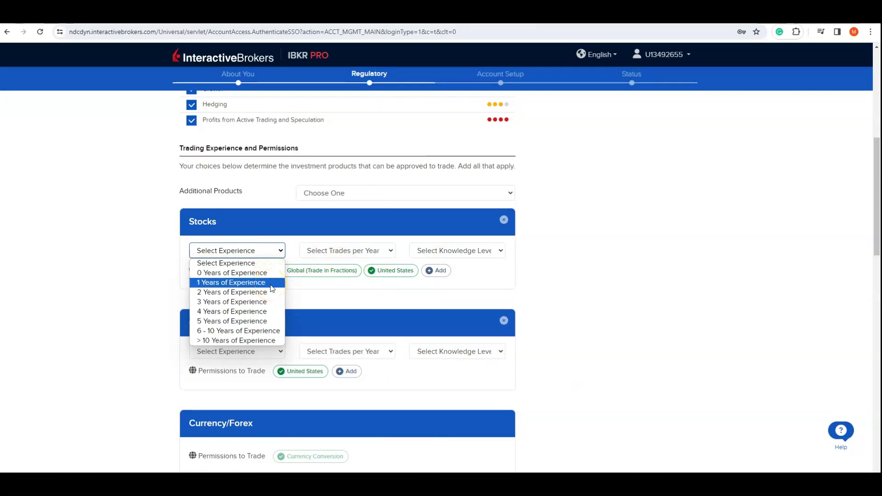
click(261, 341)
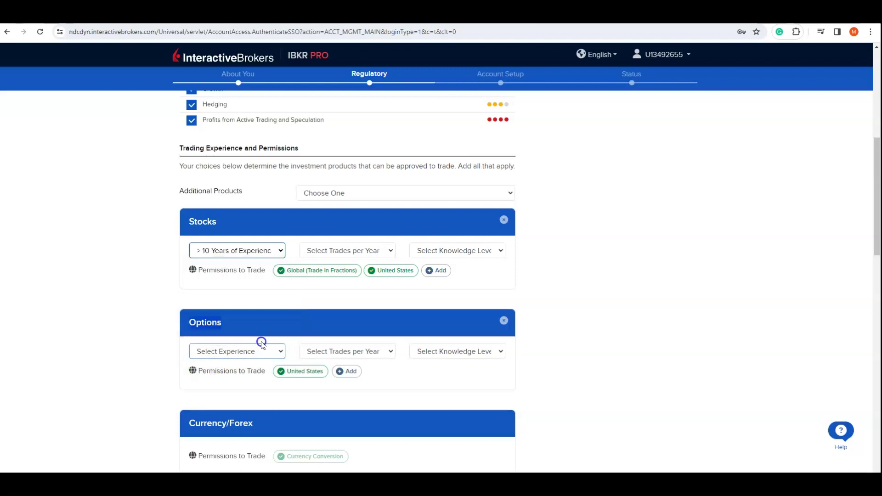
click(315, 256)
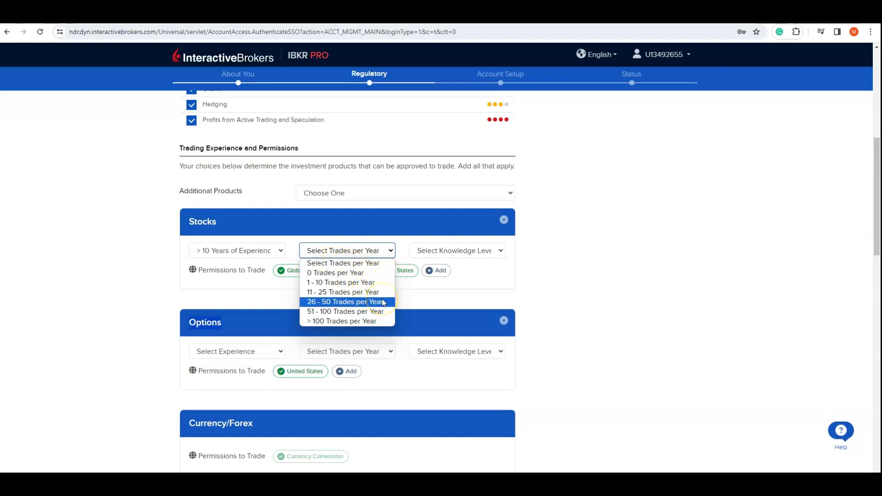
click(380, 303)
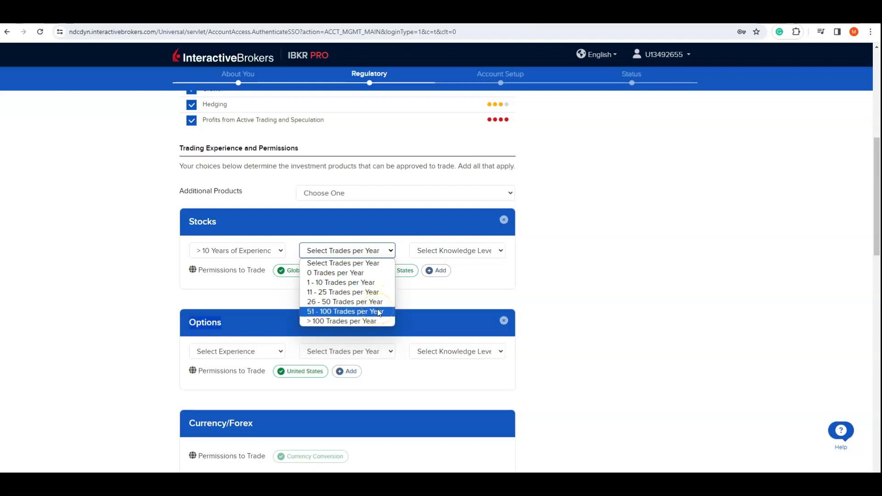
click(378, 311)
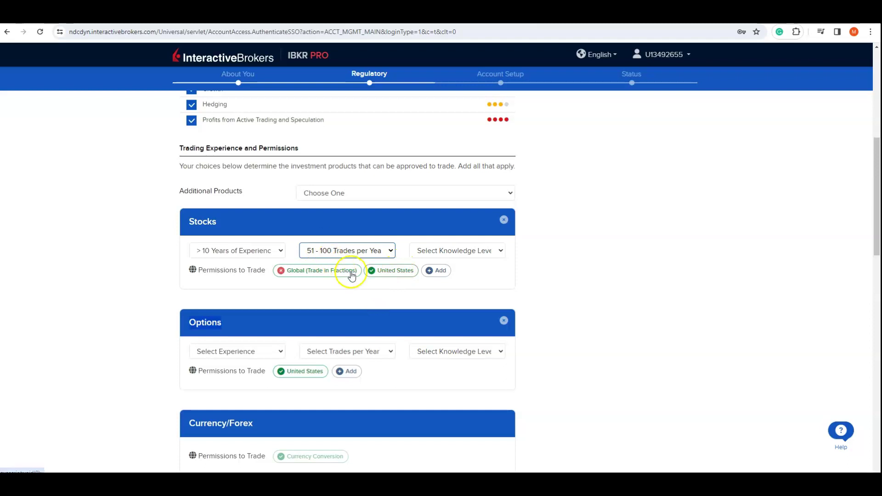
click(458, 251)
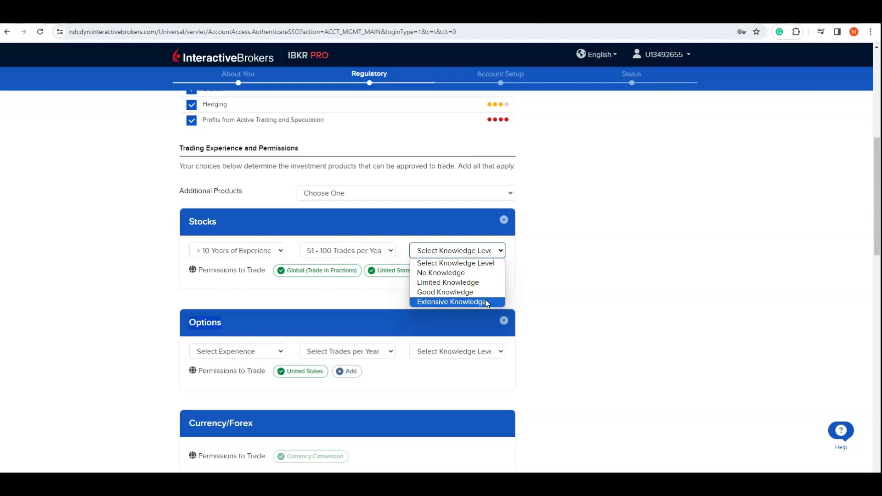
click(485, 301)
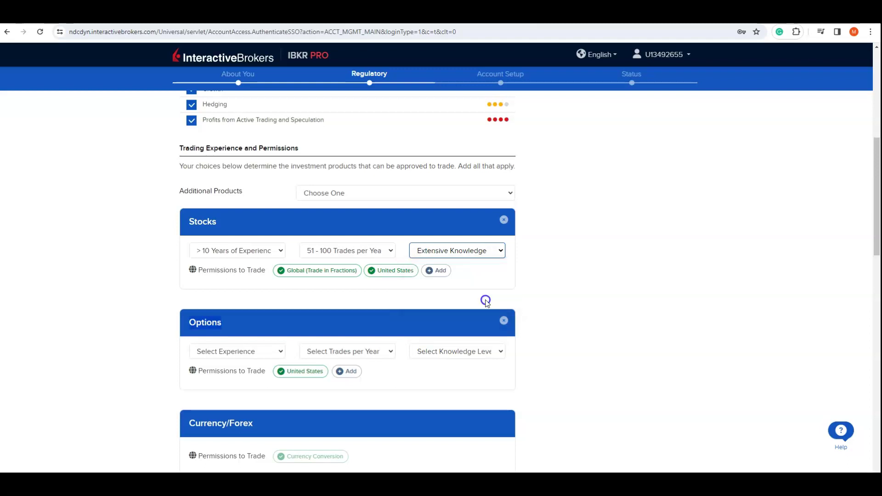
- Set Options to 6-10 years' experience, over 100 trades yearly and Extensive Knowledge
click(253, 354)
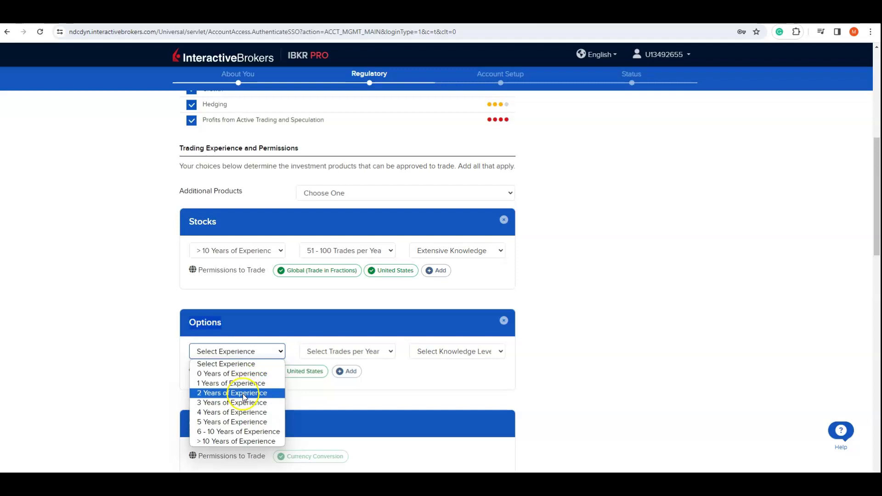
click(252, 431)
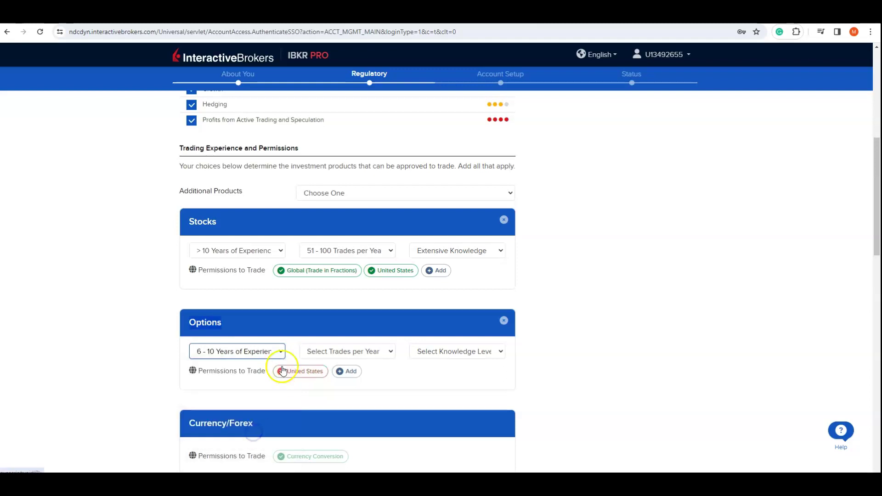
click(322, 353)
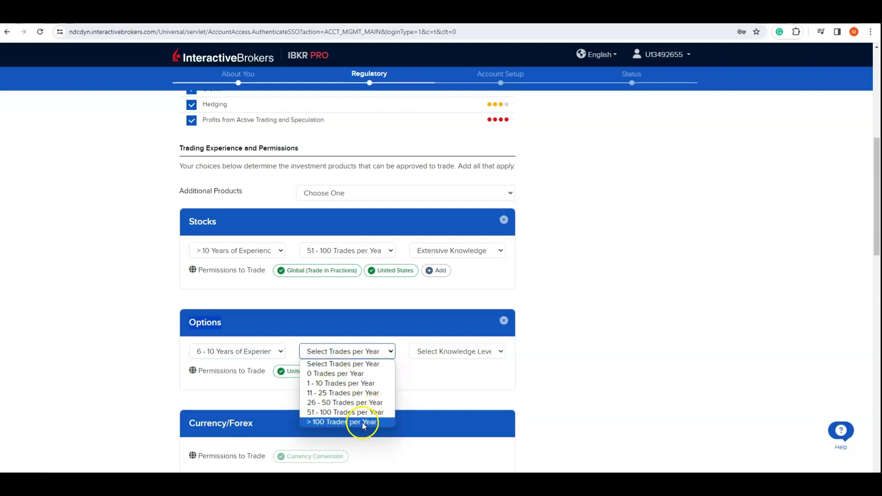
click(362, 423)
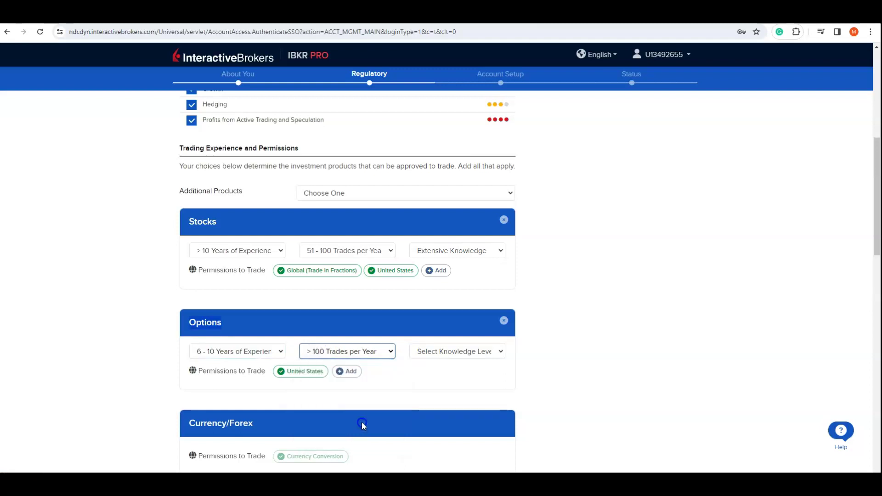
click(439, 352)
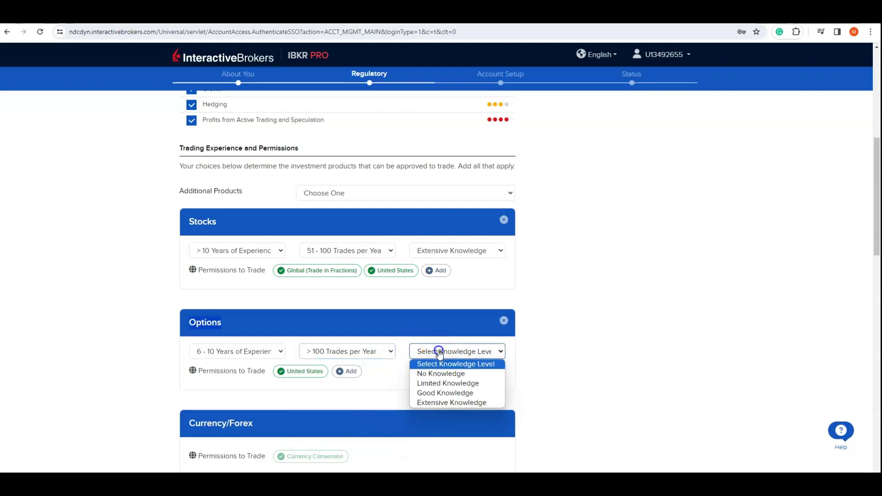
click(453, 402)
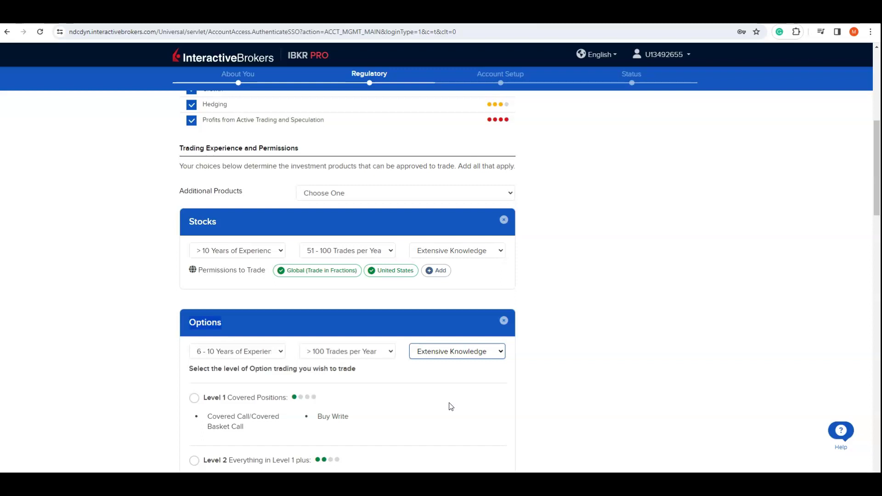
- Select Level 4 as the options trading level, covering naked calls, straddles and strangles
scroll(510, 395, down, 3)
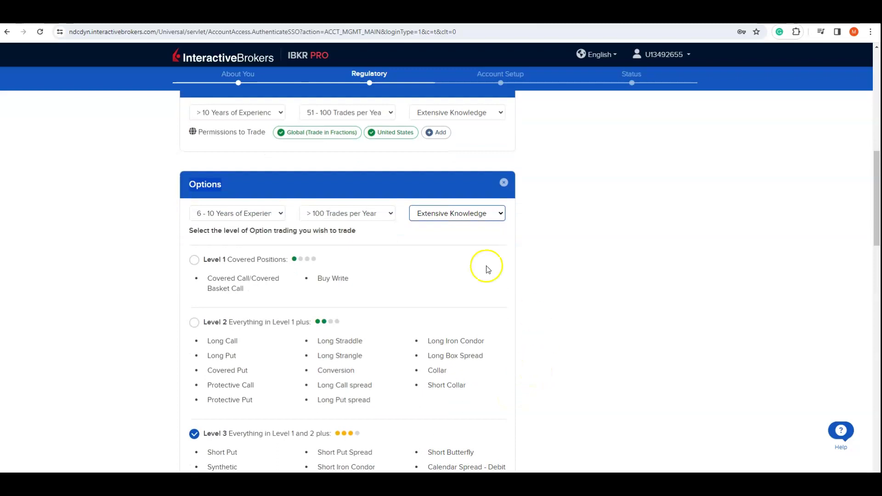
click(195, 260)
scroll(283, 344, down, 2)
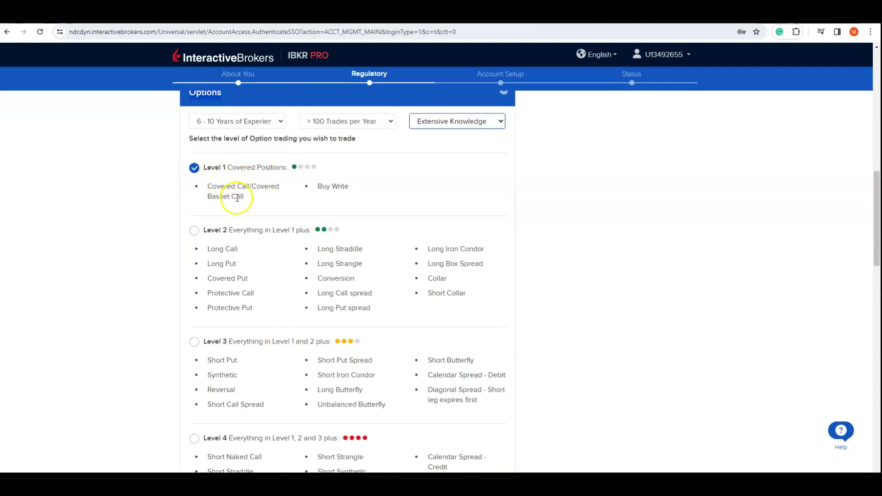
click(194, 341)
scroll(256, 338, down, 1)
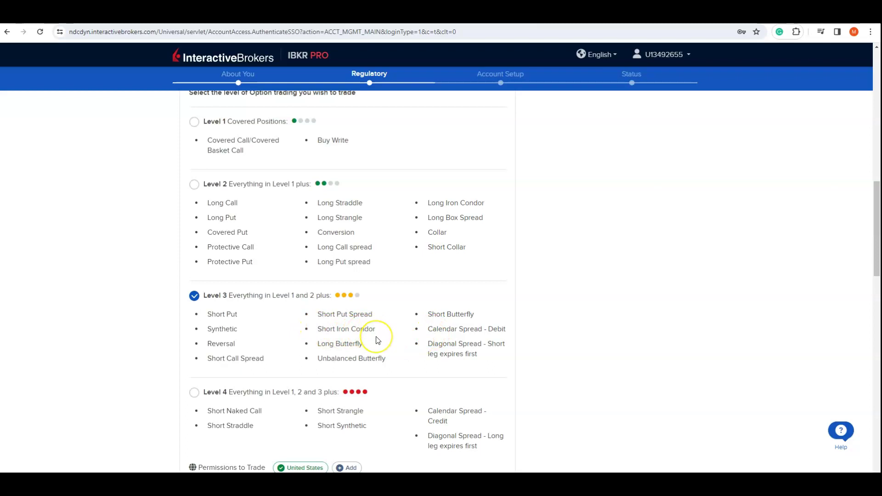
scroll(377, 340, down, 2)
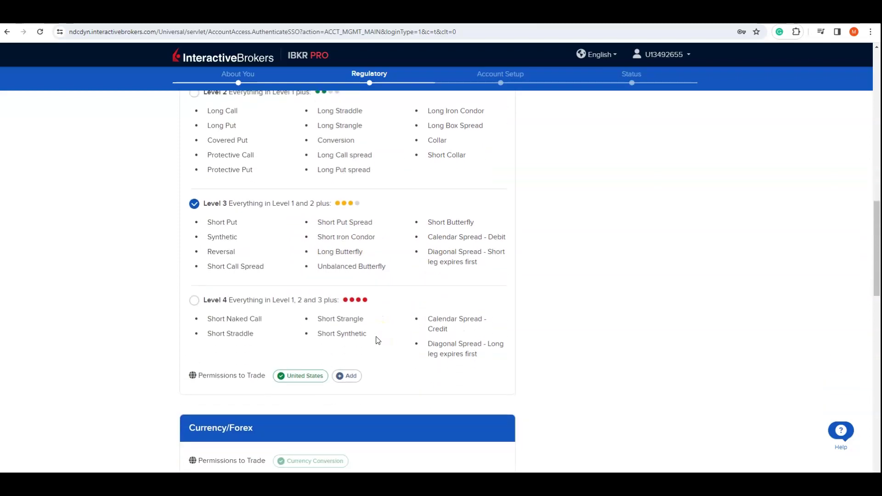
click(194, 301)
scroll(345, 322, down, 3)
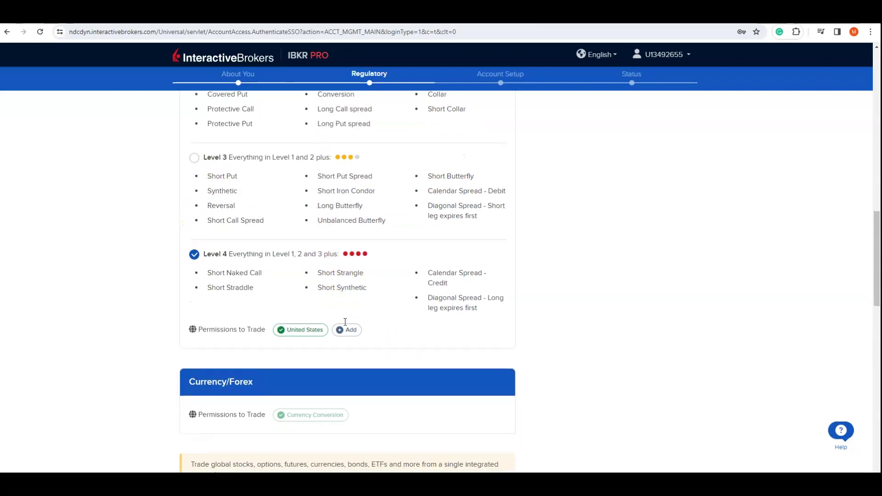
scroll(419, 284, down, 6)
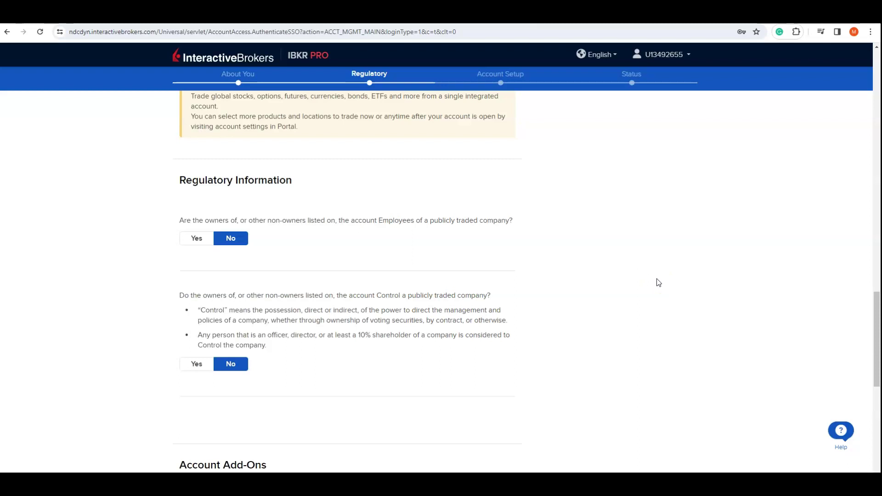
scroll(658, 282, down, 2)
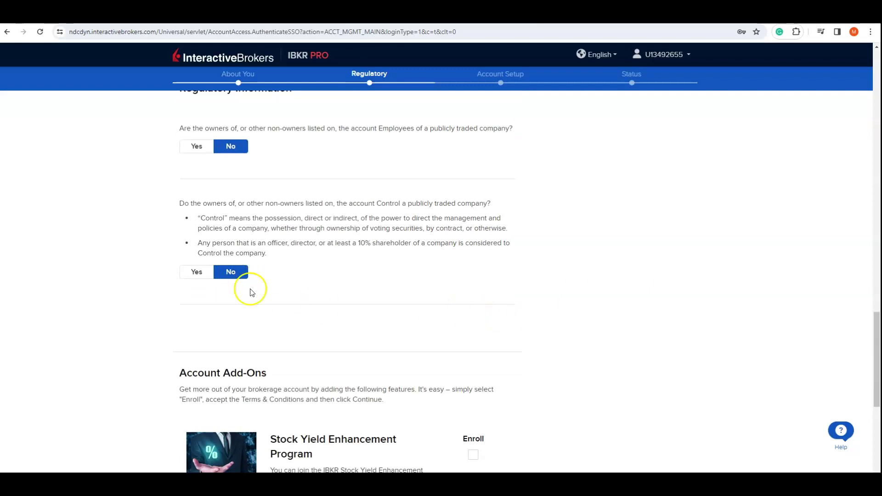
scroll(492, 295, down, 4)
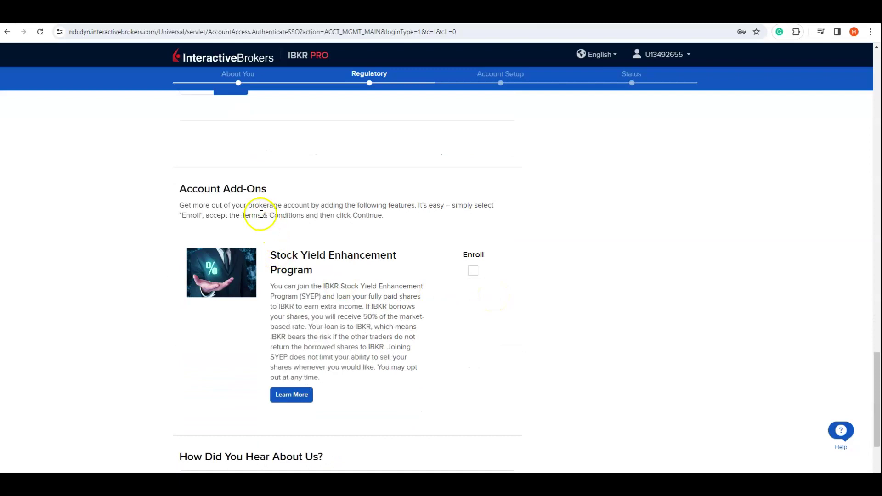
- Set How Did You Hear About Us to Seminar or Course, with Webinar as the specific source
scroll(279, 203, down, 2)
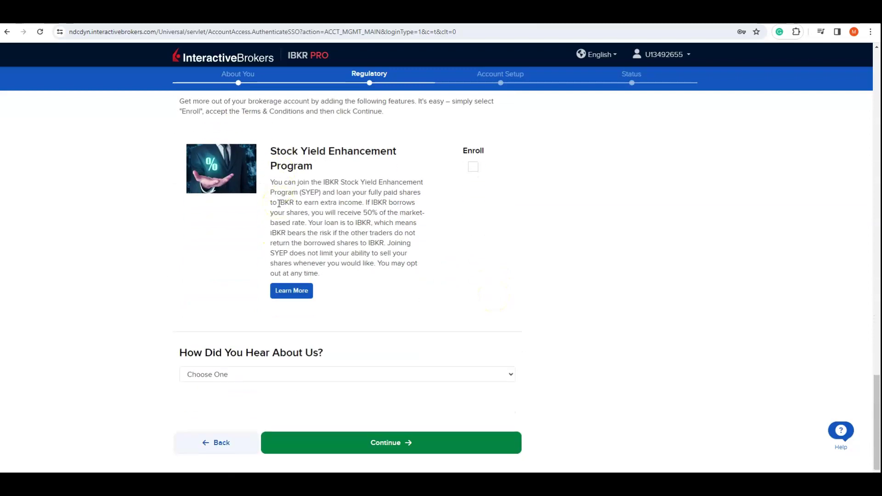
click(275, 377)
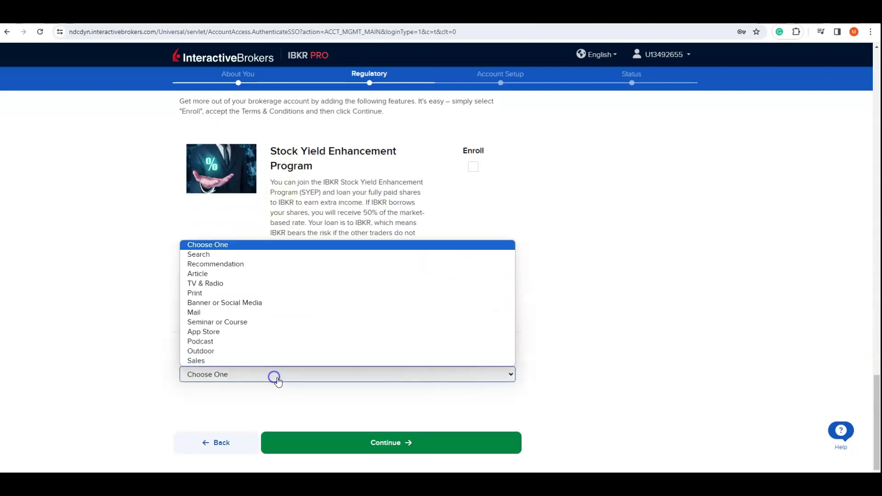
click(284, 277)
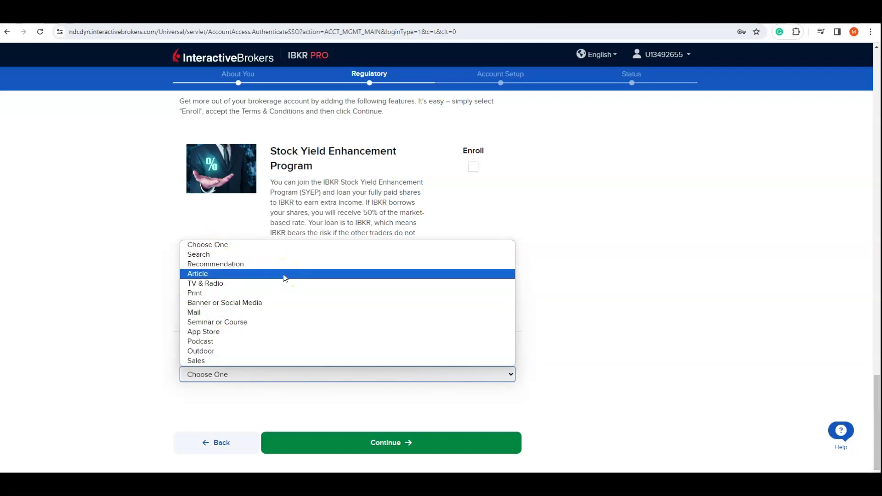
click(278, 314)
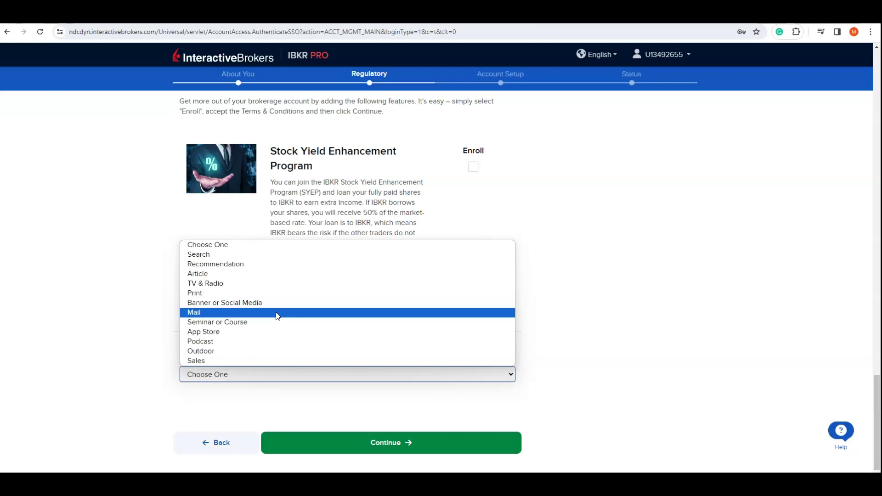
click(235, 322)
click(248, 399)
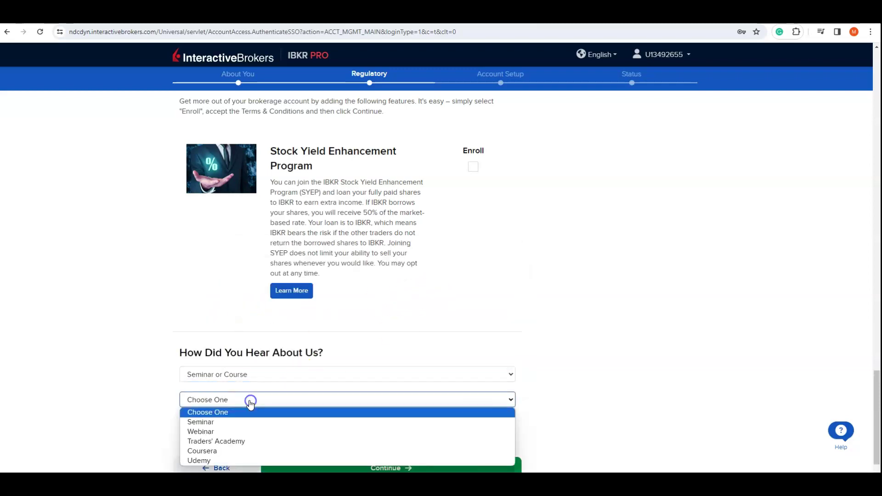
click(230, 431)
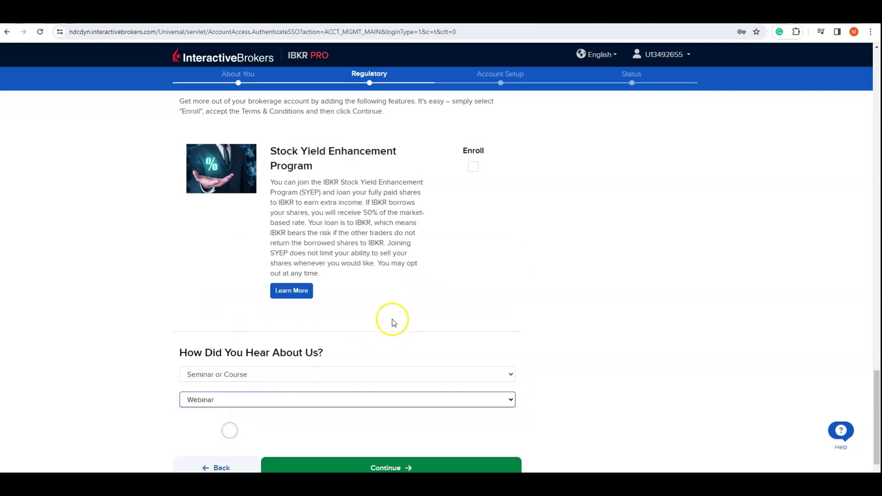
scroll(609, 259, down, 1)
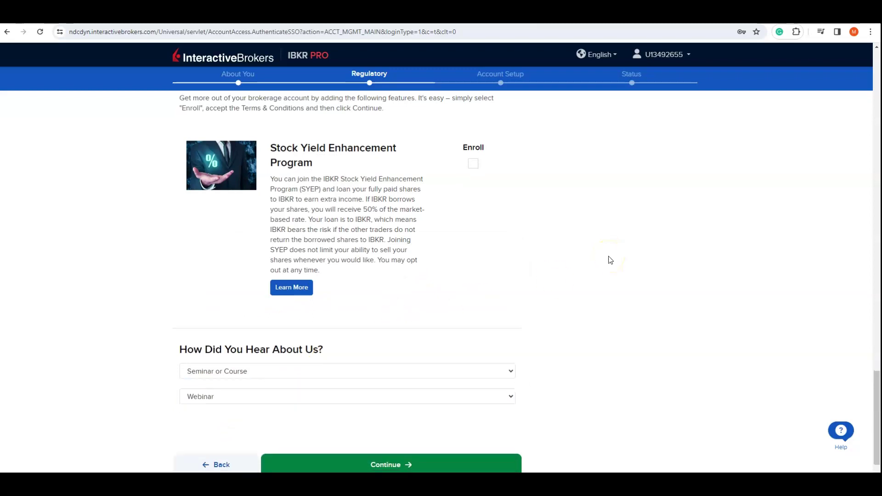
- Submit the regulatory page and sign the W-8BEN tax residence certification
click(383, 440)
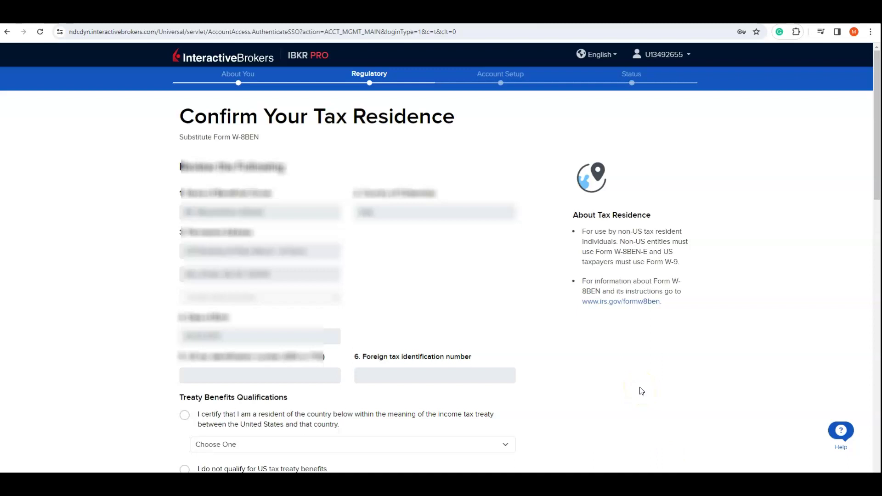
scroll(642, 391, down, 5)
scroll(641, 391, up, 5)
scroll(338, 390, down, 20)
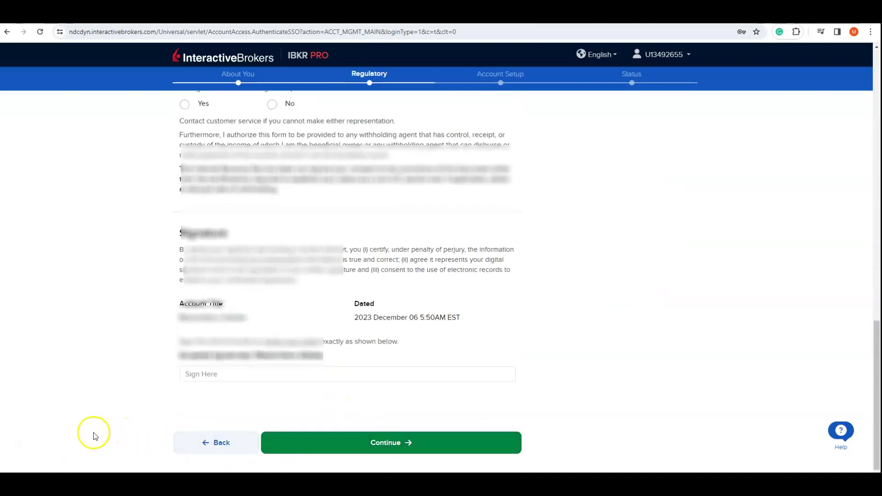
click(204, 374)
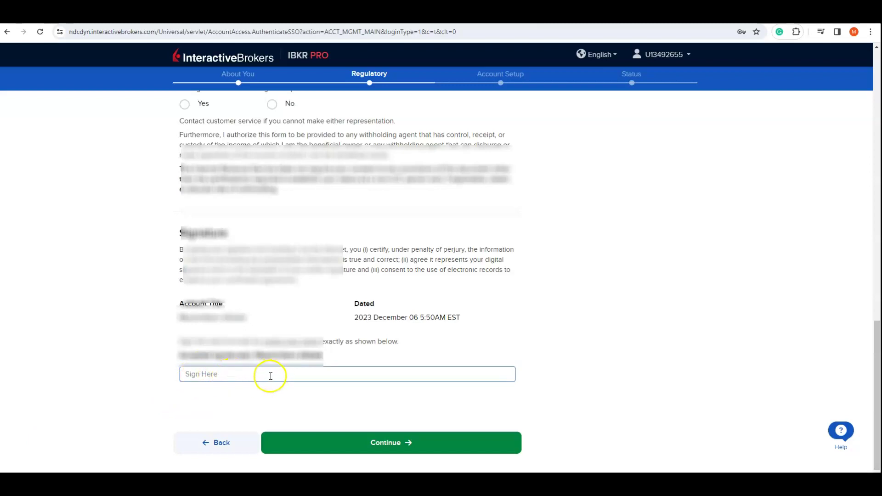
click(117, 400)
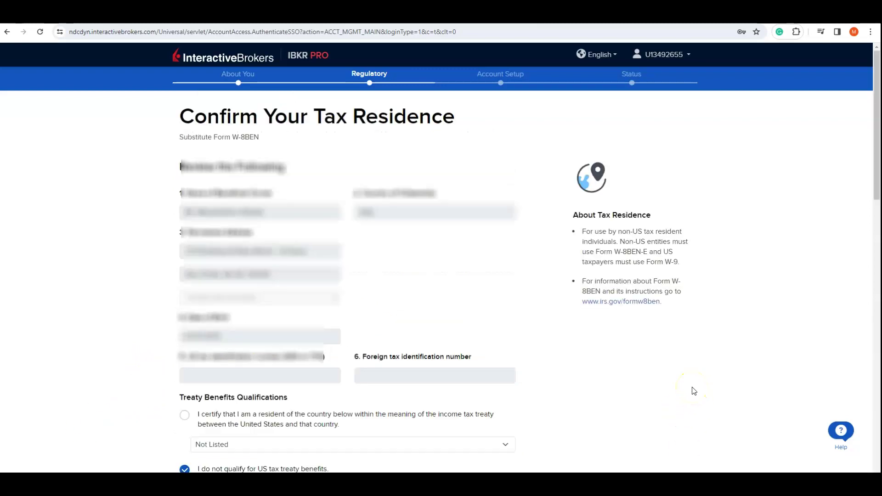
- Review the remaining W-8BEN consents, both answered Yes, and submit the form
scroll(694, 391, down, 1)
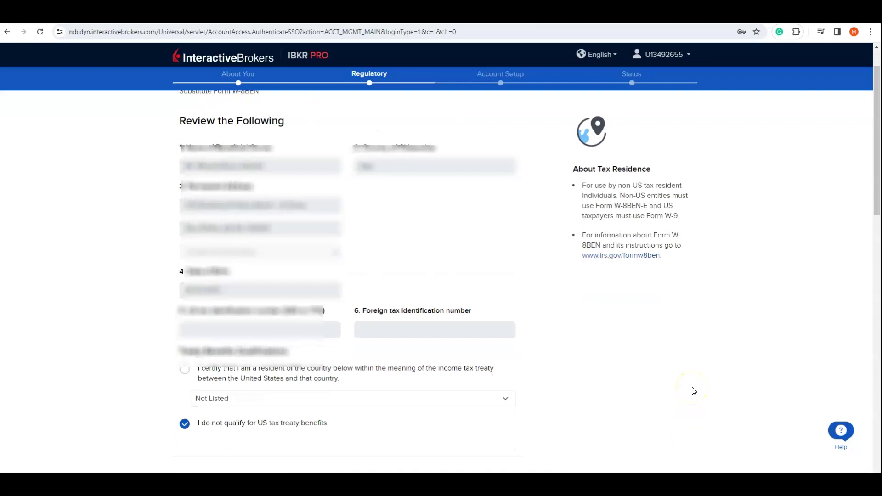
scroll(693, 391, down, 6)
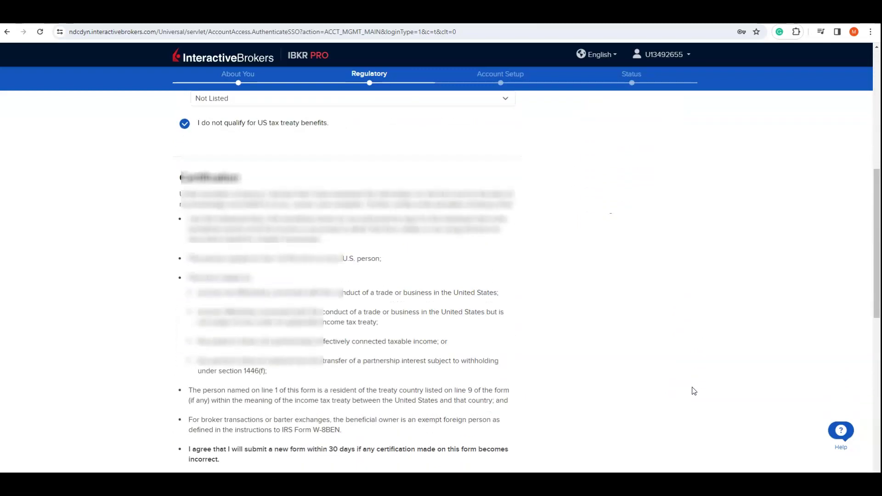
scroll(693, 390, down, 2)
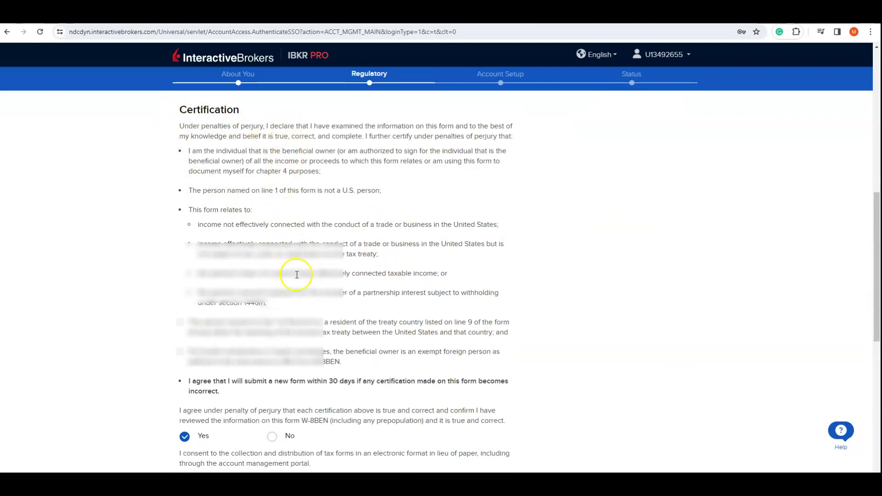
scroll(455, 319, down, 2)
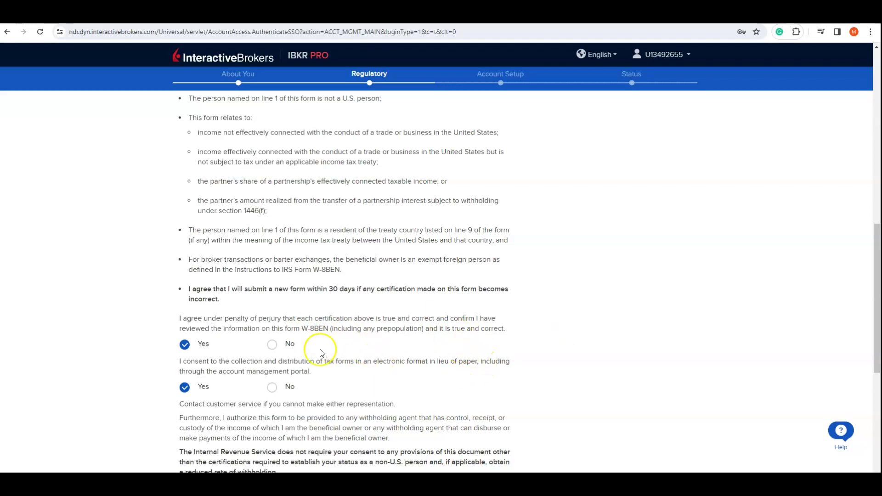
scroll(235, 384, down, 2)
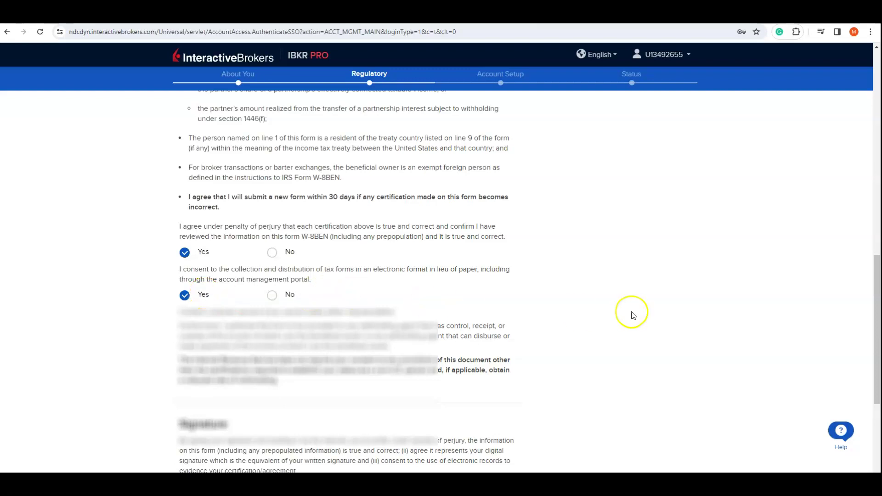
scroll(636, 305, down, 3)
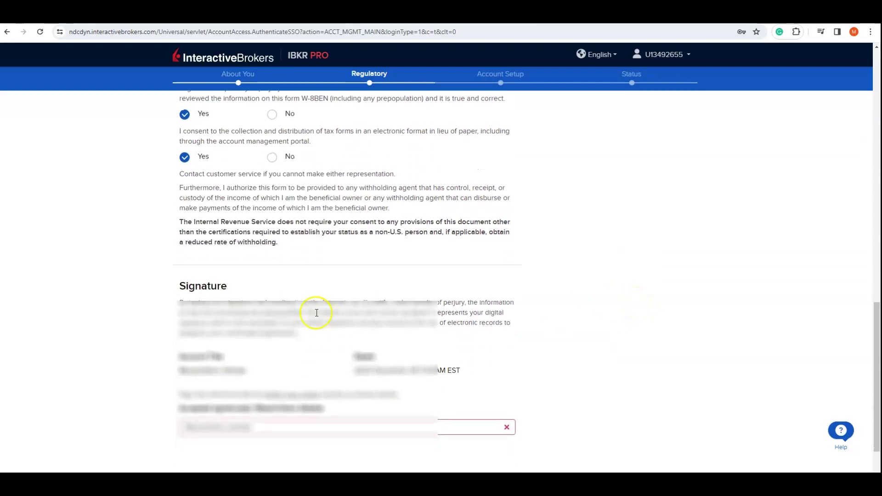
scroll(476, 422, down, 1)
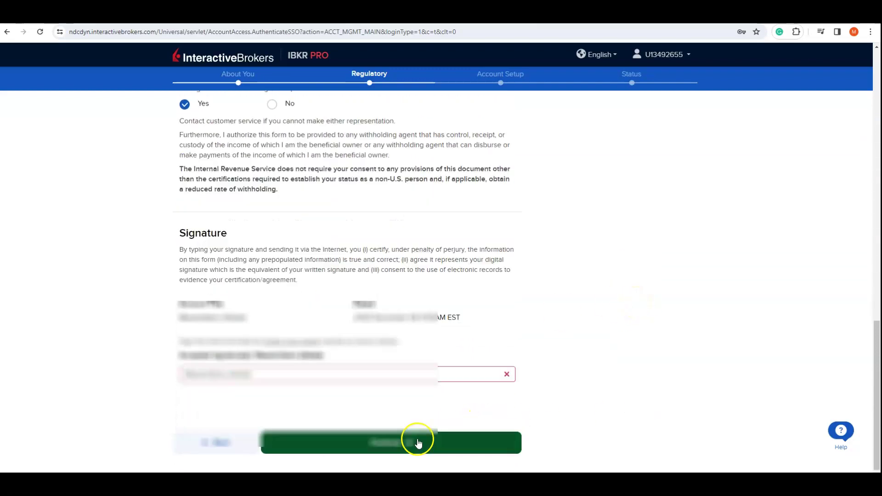
click(373, 448)
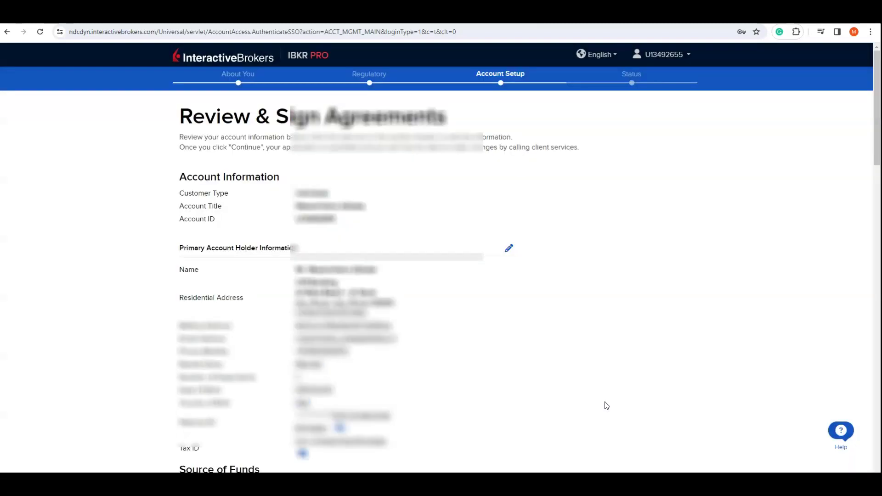
- Agree to Essential Legal Terms, the Customer Agreement and all remaining disclosures
click(153, 415)
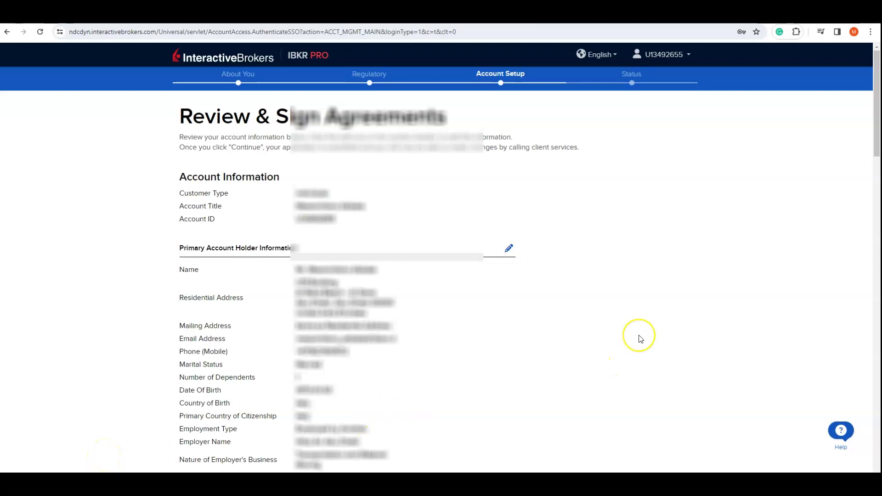
scroll(641, 339, down, 3)
scroll(641, 339, down, 5)
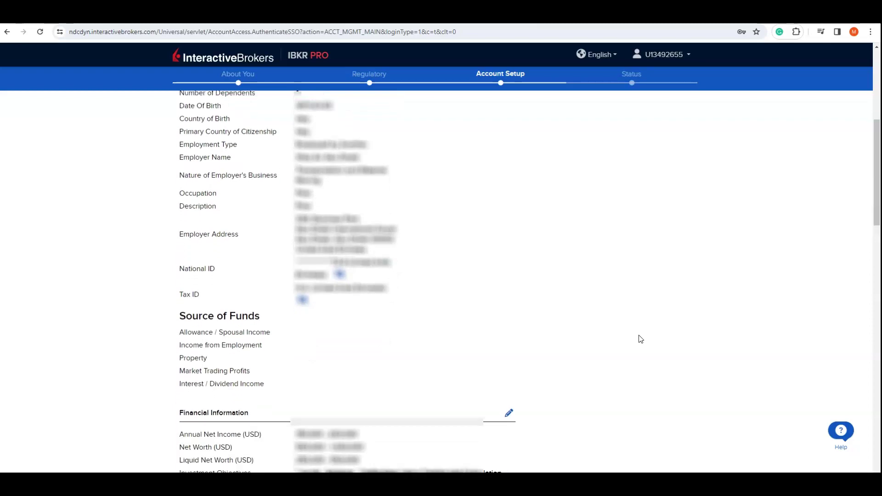
scroll(640, 339, down, 15)
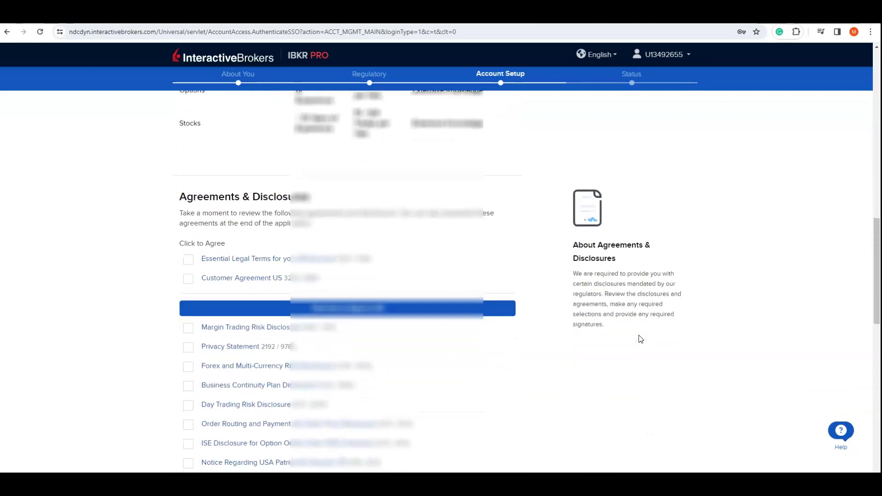
click(188, 213)
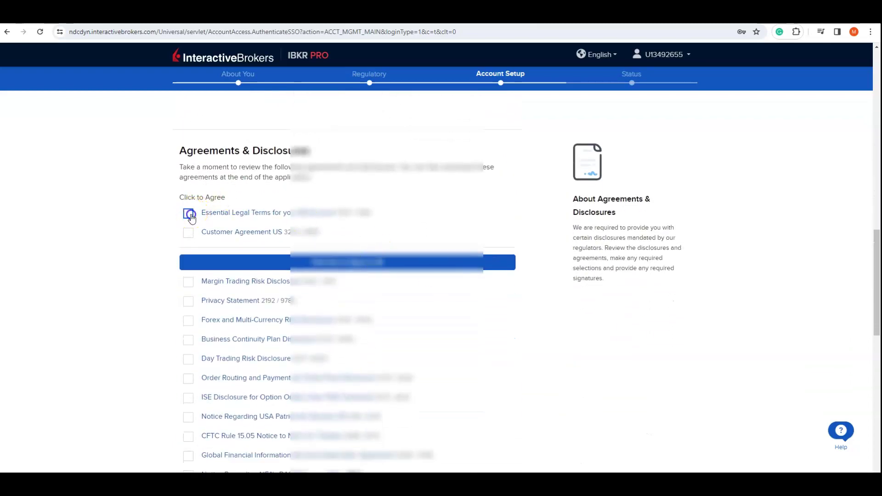
click(188, 232)
scroll(142, 297, down, 2)
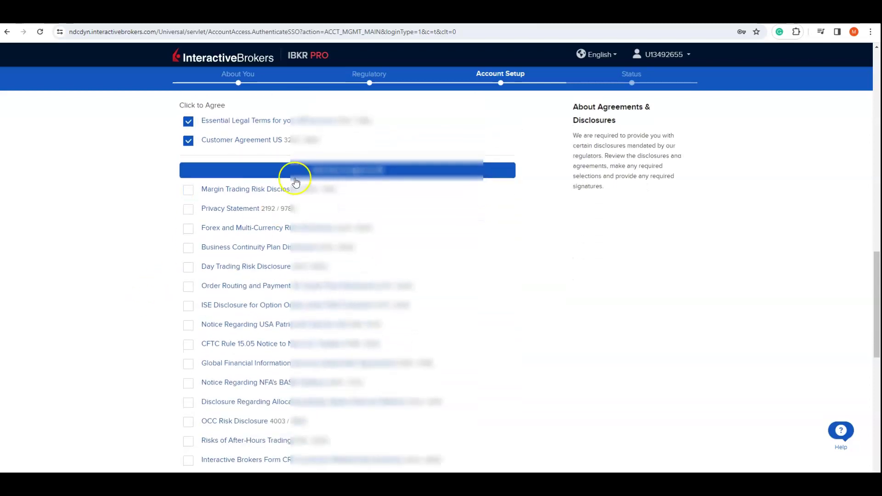
click(320, 173)
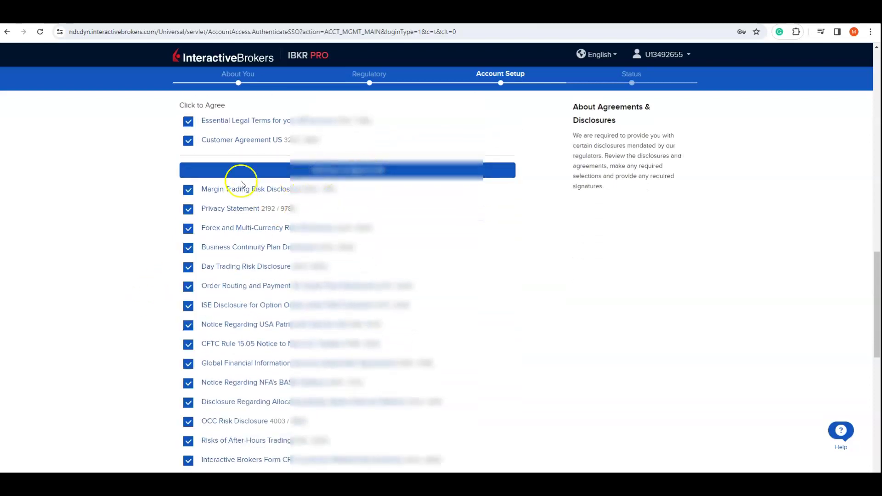
- Enter the electronic signature and submit the signed agreements and application
scroll(310, 287, up, 2)
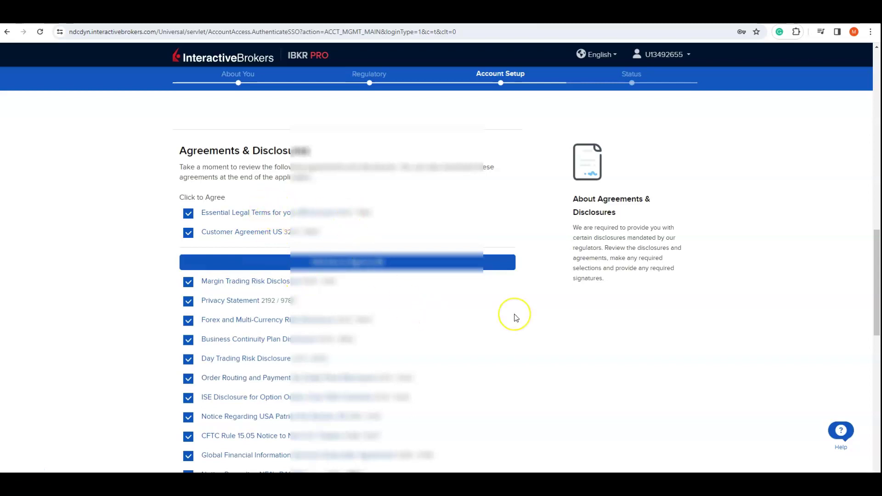
scroll(514, 316, down, 2)
scroll(515, 316, down, 8)
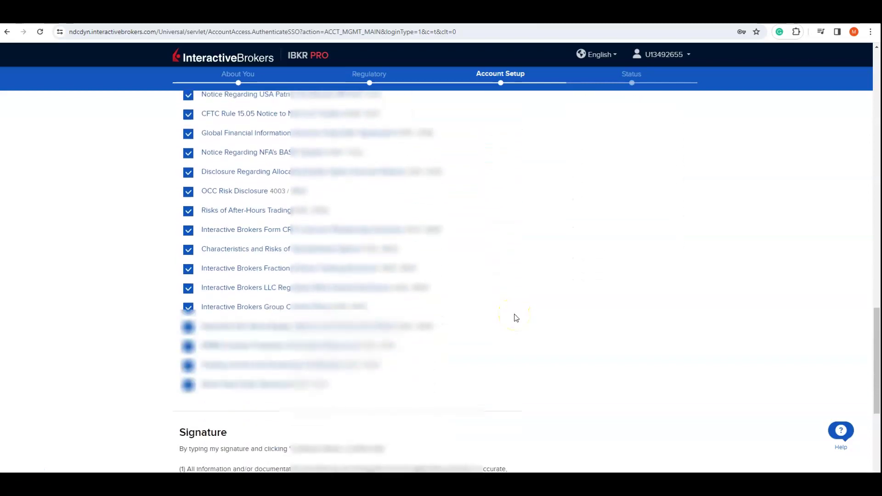
scroll(516, 317, down, 2)
click(182, 372)
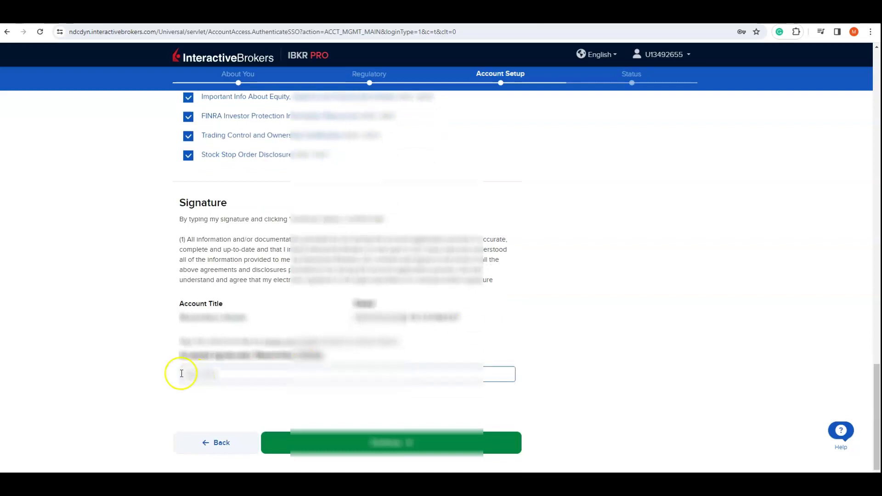
click(198, 377)
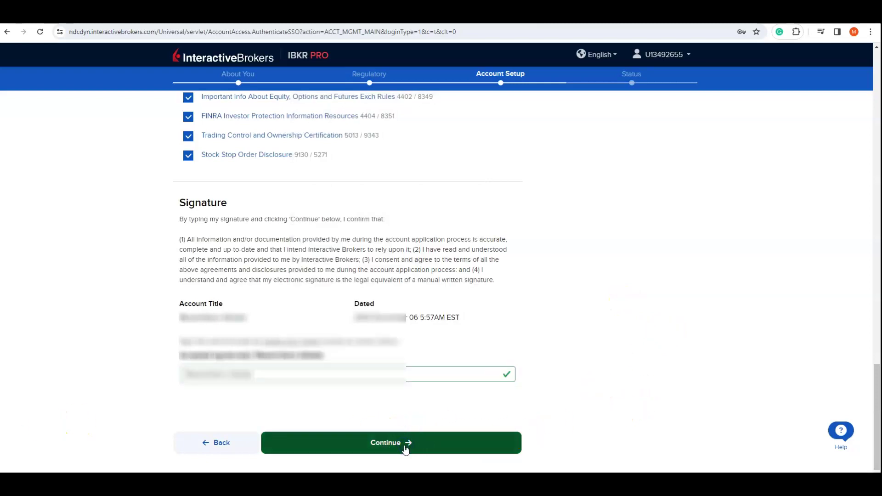
click(405, 447)
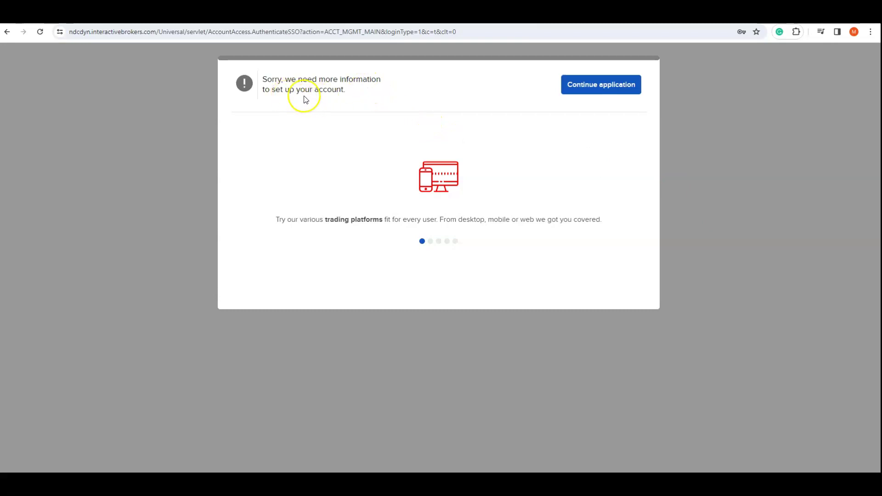
- Continue past the 'we need more information' notice to the Application Status page
click(593, 87)
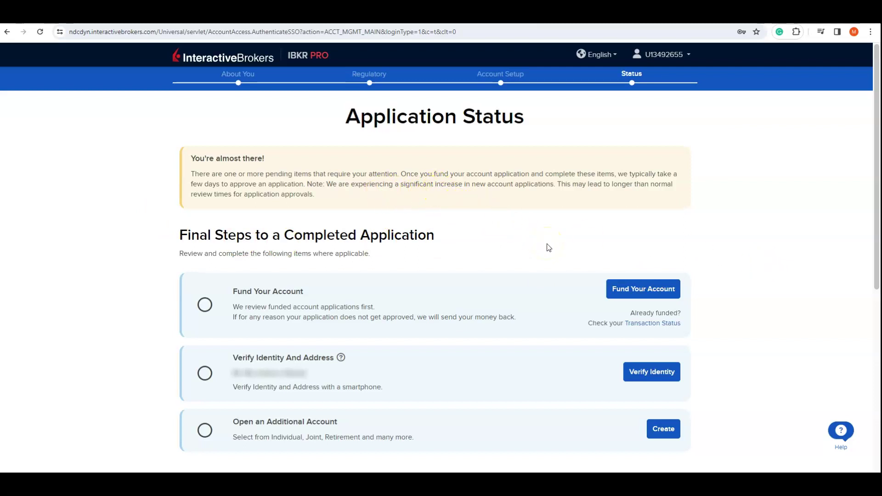
scroll(779, 248, down, 2)
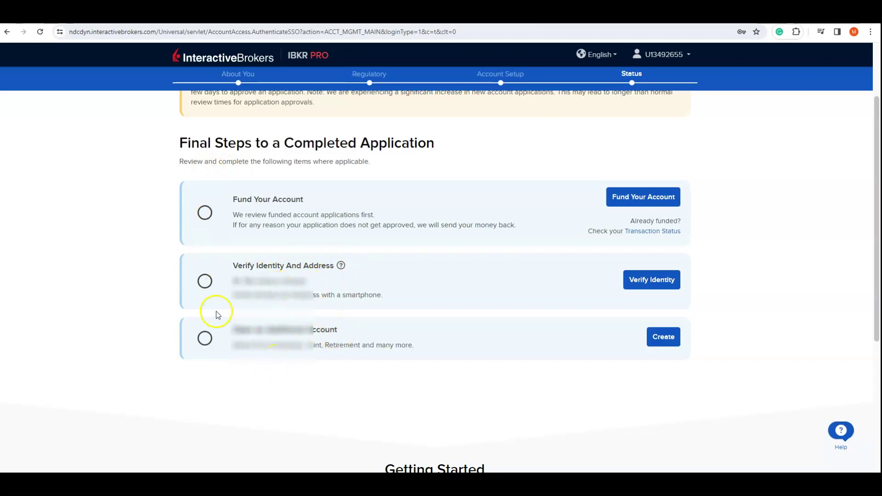
scroll(203, 273, up, 2)
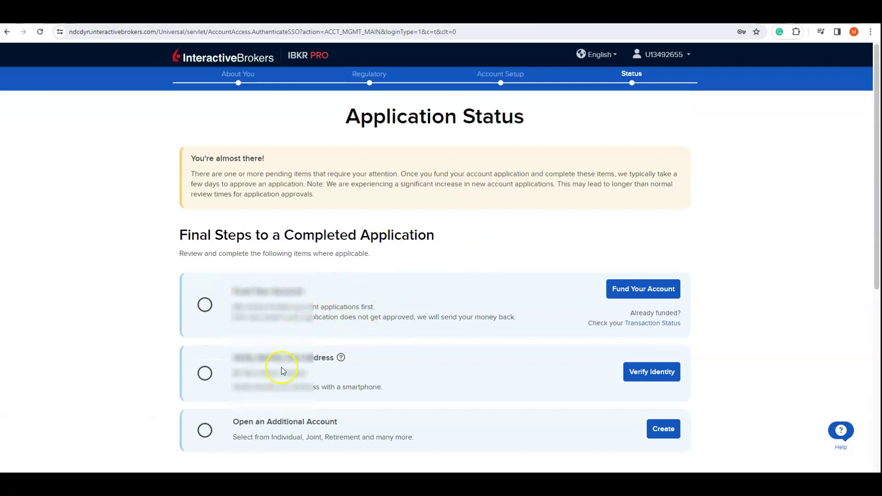
scroll(331, 283, down, 2)
scroll(344, 212, up, 2)
click(736, 259)
click(737, 257)
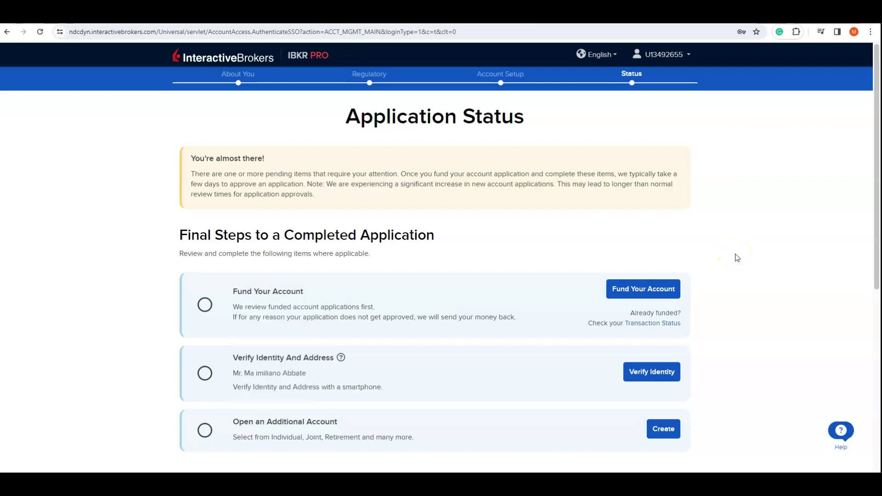